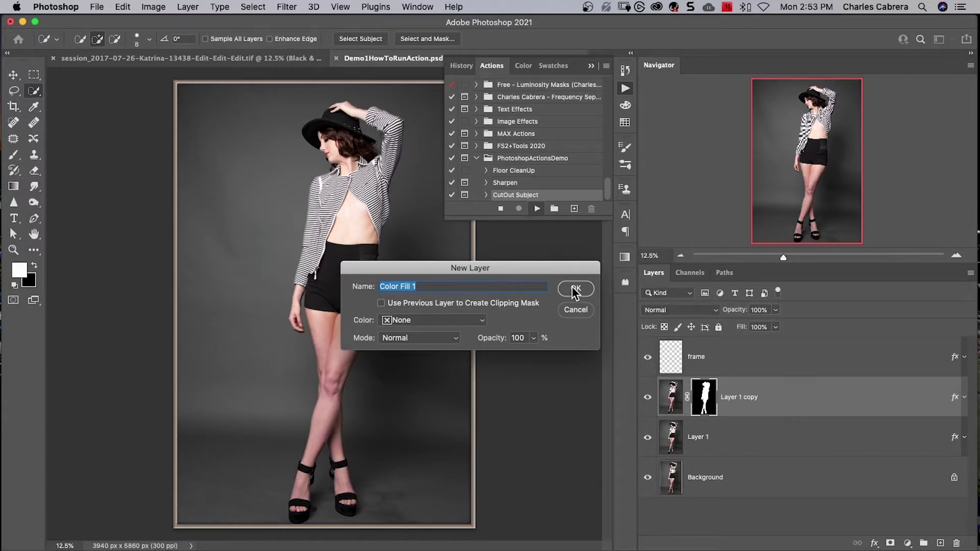
Confirm the Color Fill 1 layer and return to an empty Photoshop workspace.
{"action": "left_click", "coordinate": [572, 288]}
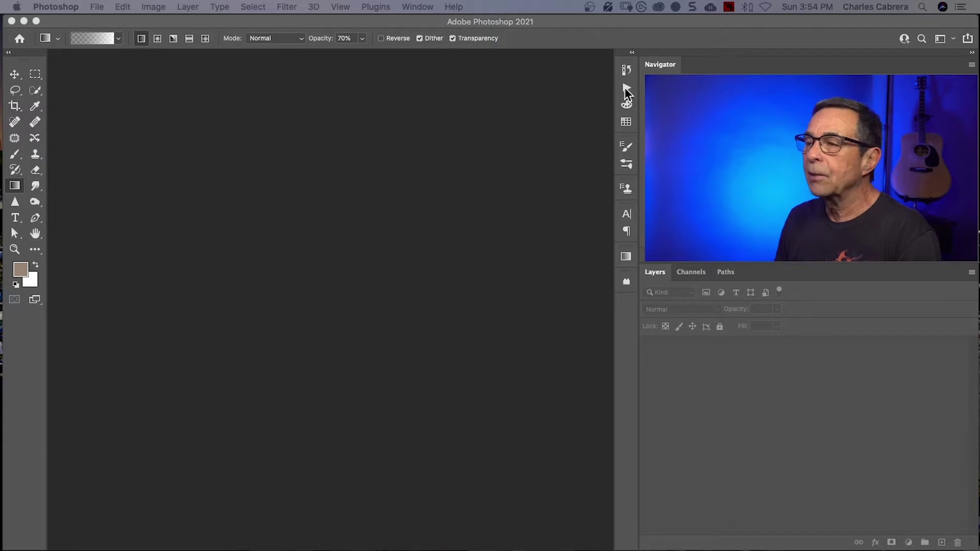
{"action": "left_click", "coordinate": [448, 21]}
Show the Actions panel and browse the Wood Frame - 50 pixel action in Default Actions.
{"action": "left_click", "coordinate": [414, 6]}
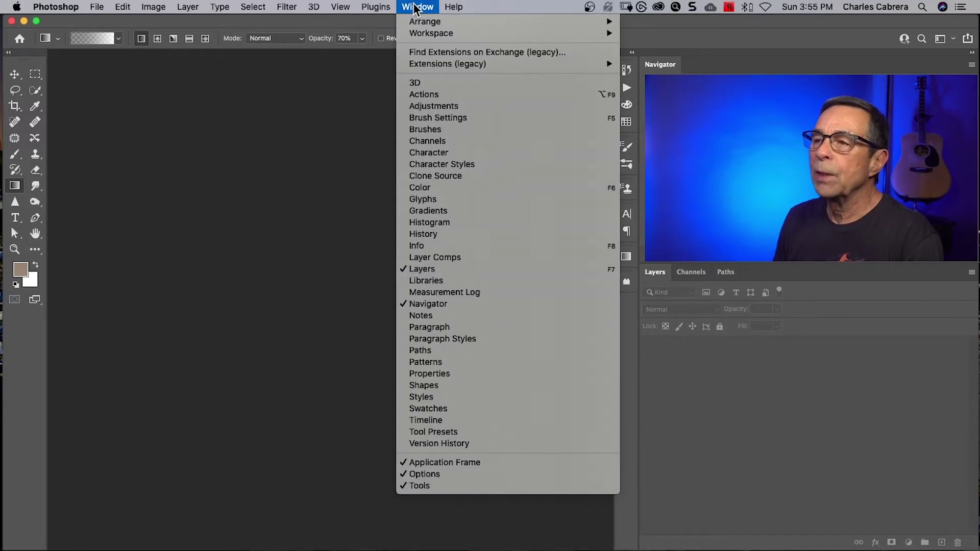
{"action": "left_click", "coordinate": [430, 95]}
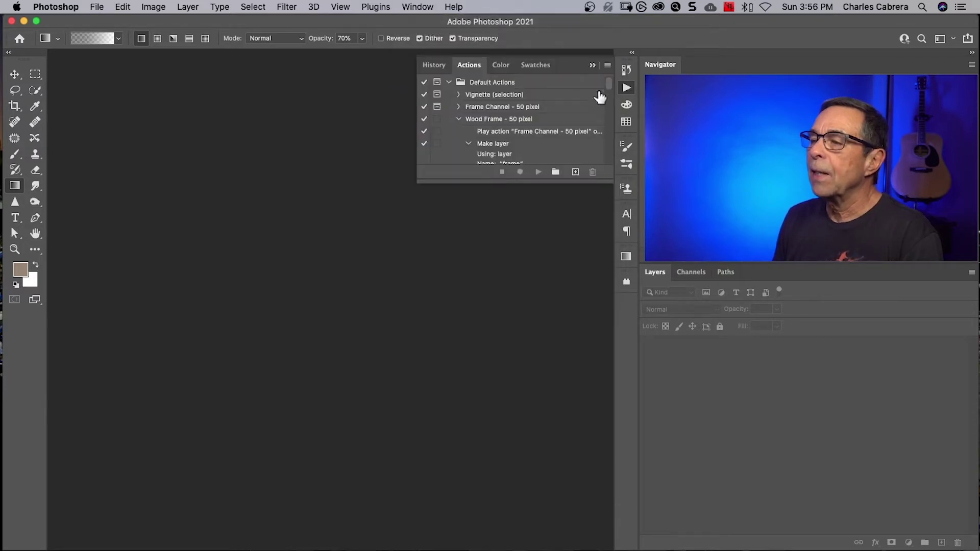
{"action": "left_click", "coordinate": [481, 121]}
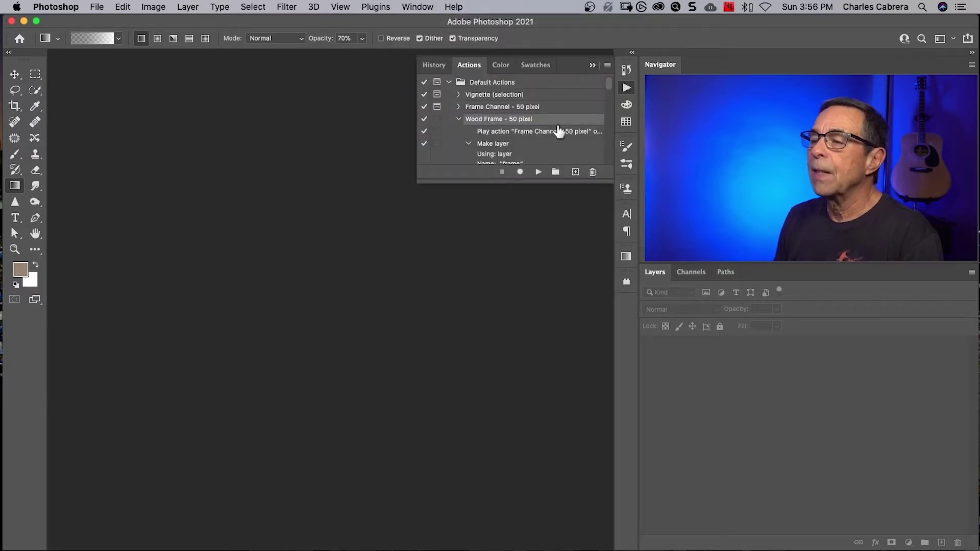
{"action": "scroll", "coordinate": [608, 84], "scroll_direction": "down", "scroll_amount": 3}
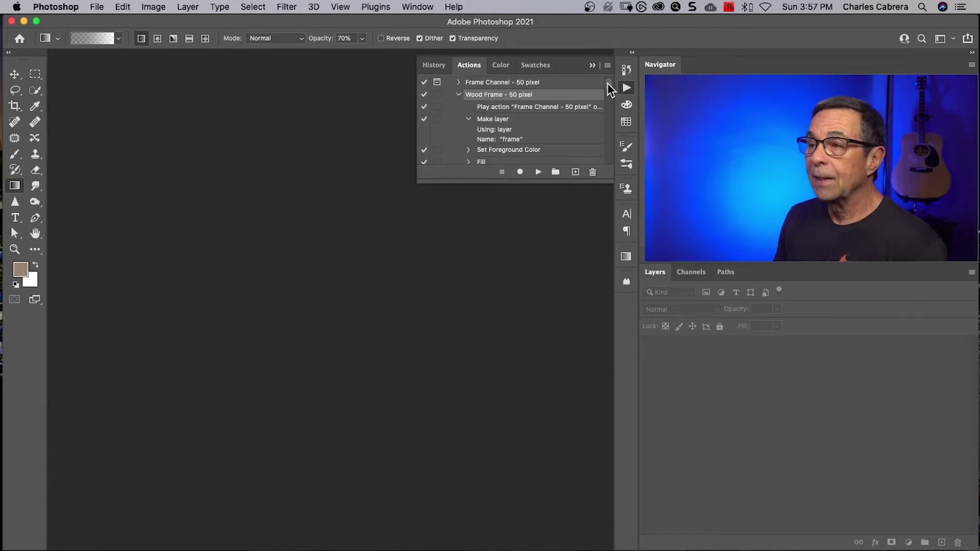
{"action": "scroll", "coordinate": [504, 88], "scroll_direction": "up", "scroll_amount": 2}
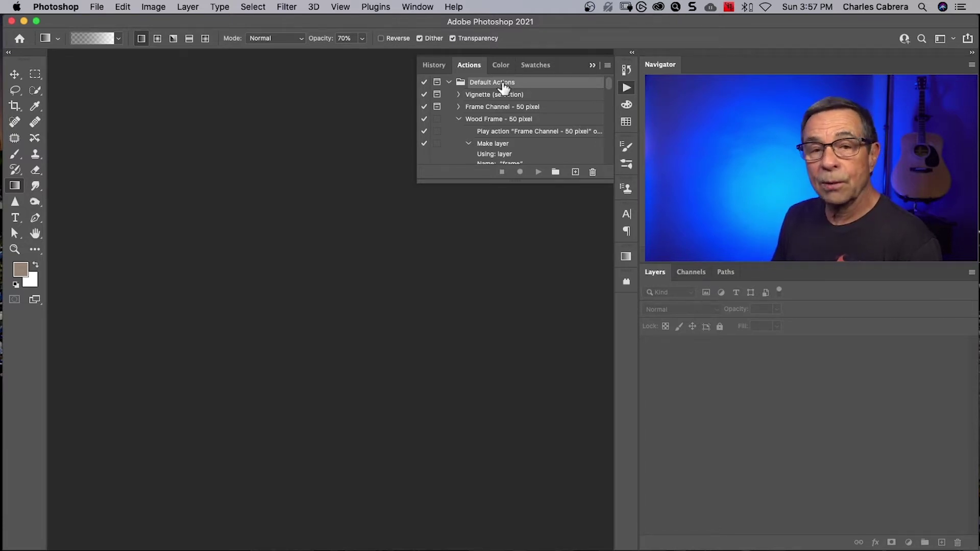
Load the PhotoshopActionsDemo.atn action set from Photoshop Documents.
{"action": "left_click", "coordinate": [608, 64]}
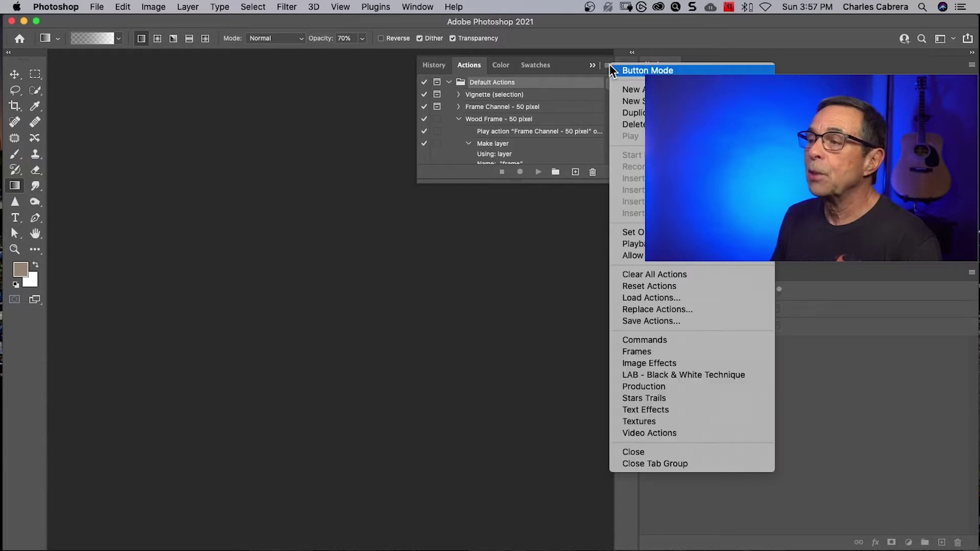
{"action": "left_click", "coordinate": [650, 302]}
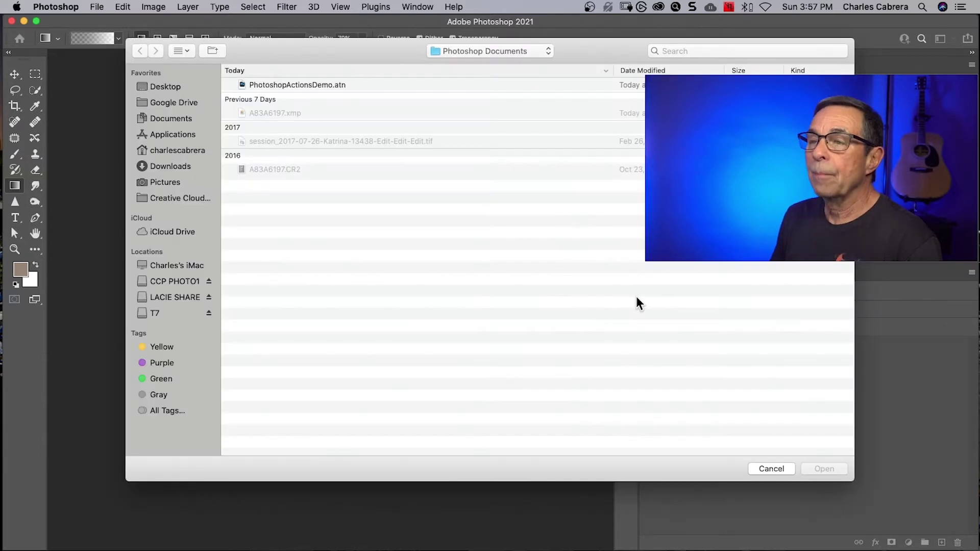
{"action": "left_click", "coordinate": [306, 86]}
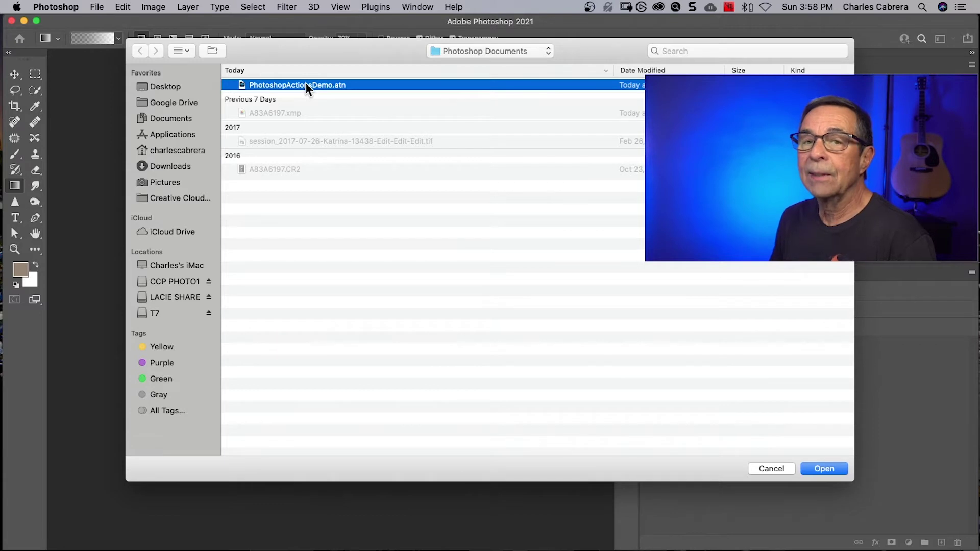
{"action": "left_click", "coordinate": [815, 469]}
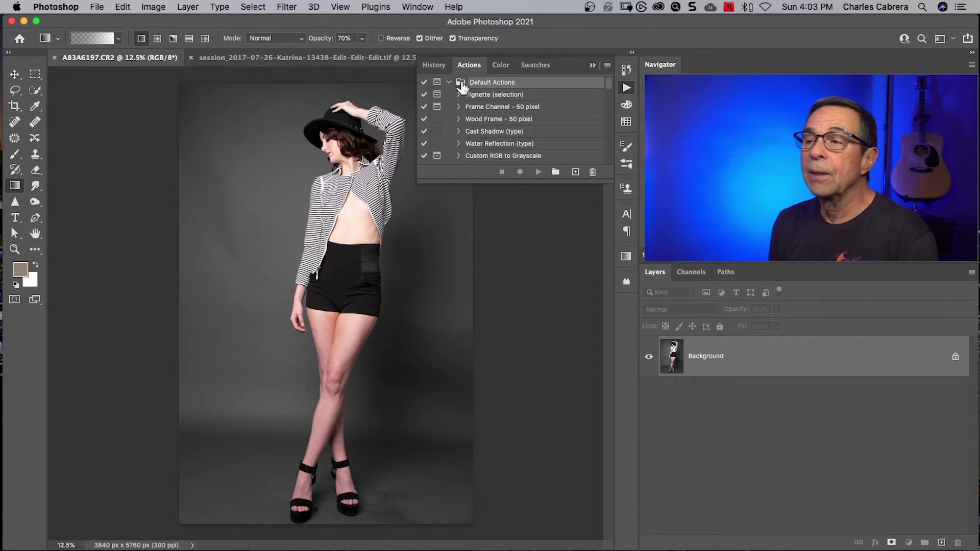
Expand and play Wood Frame - 50 pixel on the portrait, continuing past the size alert.
{"action": "left_click", "coordinate": [476, 95]}
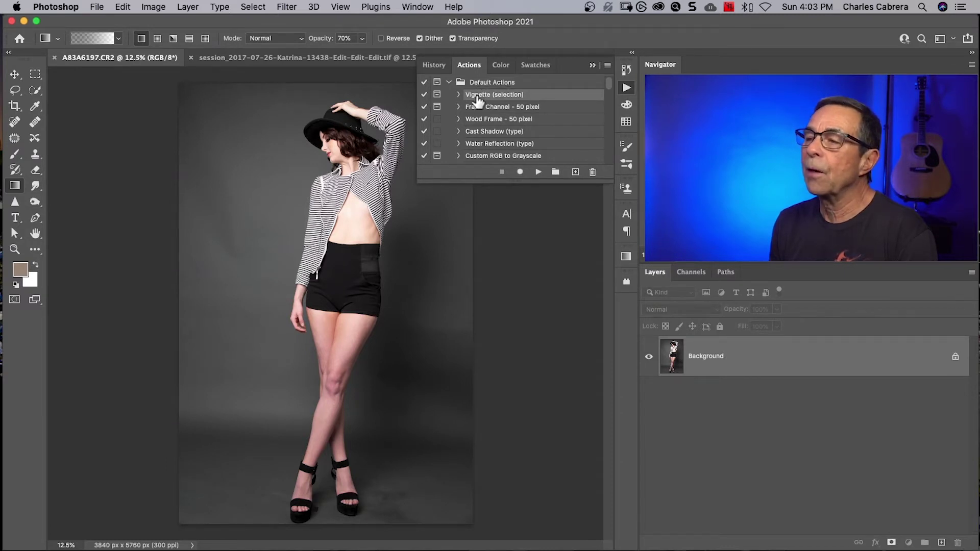
{"action": "left_click", "coordinate": [475, 109]}
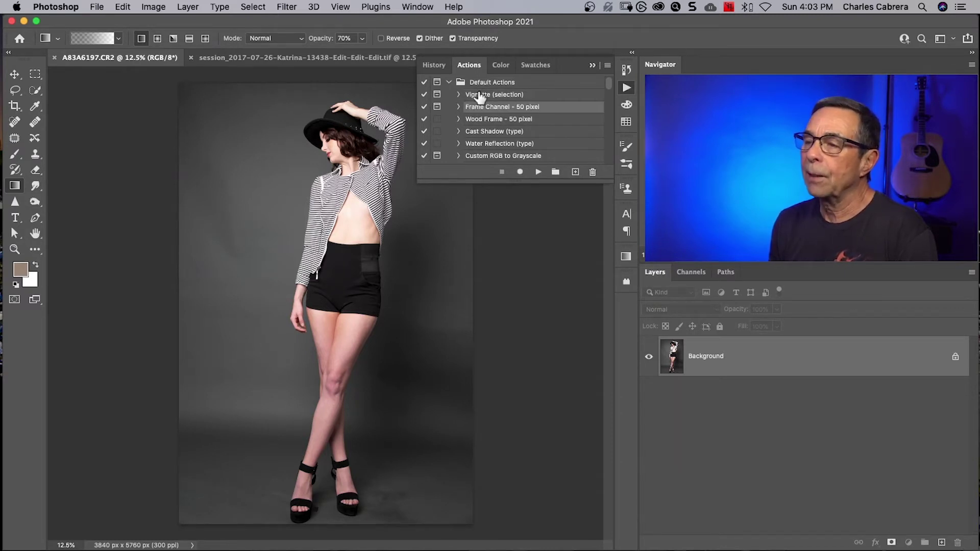
{"action": "left_click", "coordinate": [516, 120]}
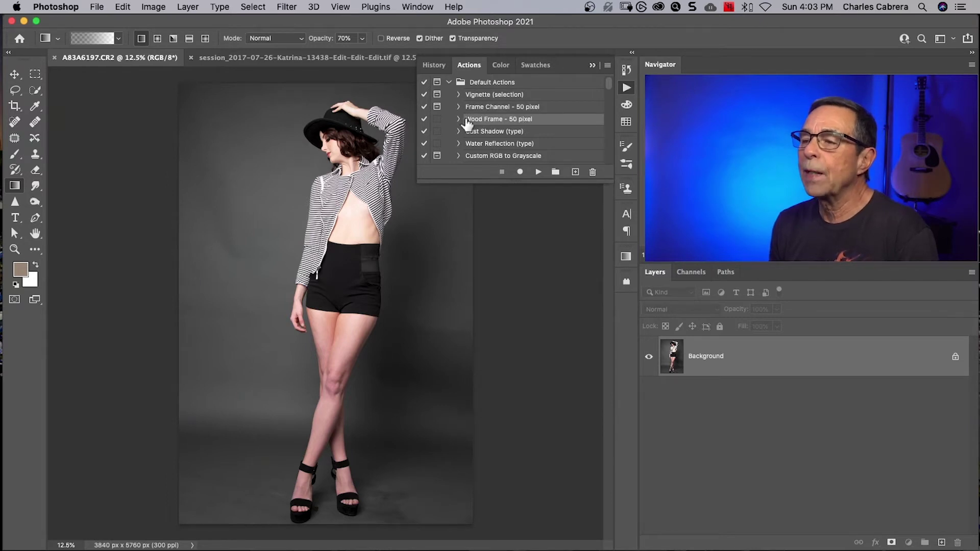
{"action": "left_click", "coordinate": [458, 119]}
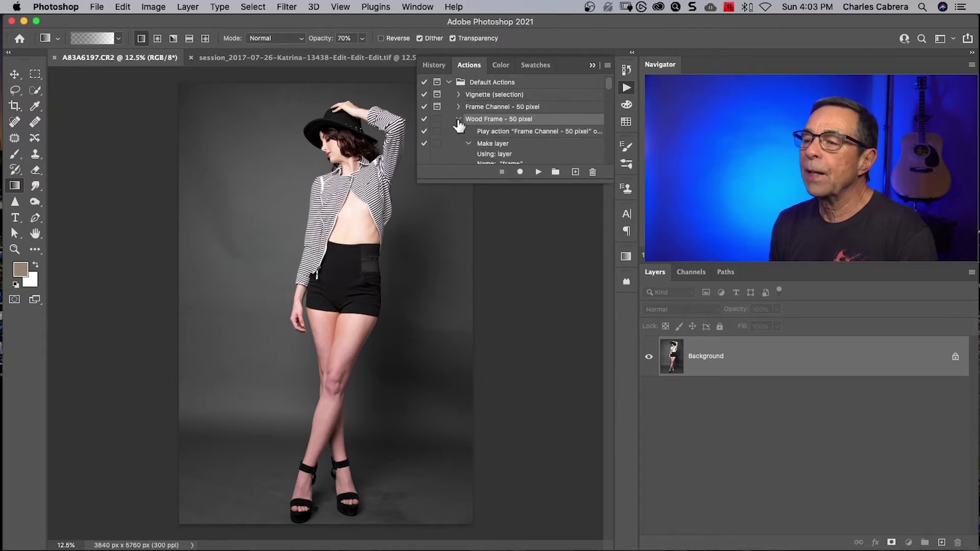
{"action": "scroll", "coordinate": [516, 131], "scroll_direction": "down", "scroll_amount": 1}
{"action": "scroll", "coordinate": [525, 133], "scroll_direction": "down", "scroll_amount": 1}
{"action": "scroll", "coordinate": [523, 134], "scroll_direction": "down", "scroll_amount": 1}
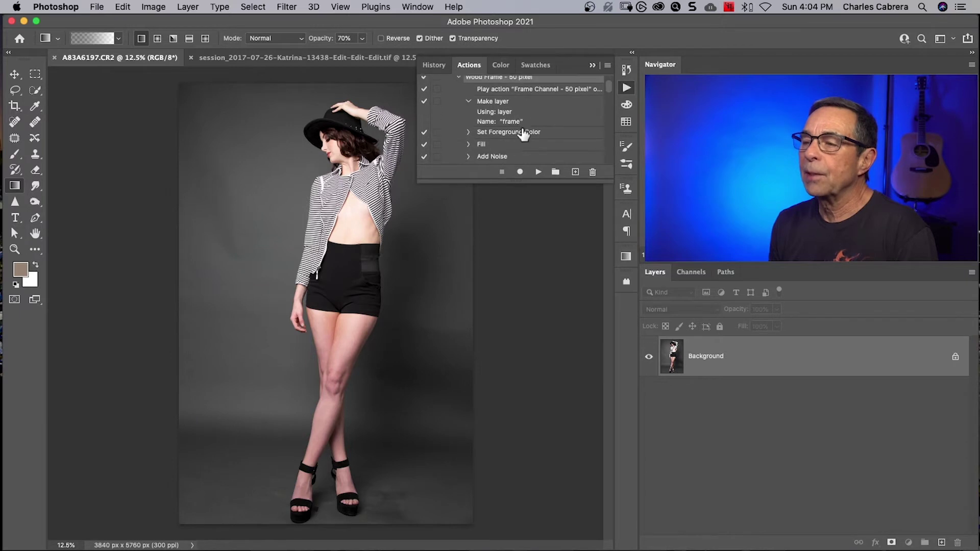
{"action": "scroll", "coordinate": [524, 134], "scroll_direction": "down", "scroll_amount": 1}
{"action": "scroll", "coordinate": [524, 134], "scroll_direction": "up", "scroll_amount": 1}
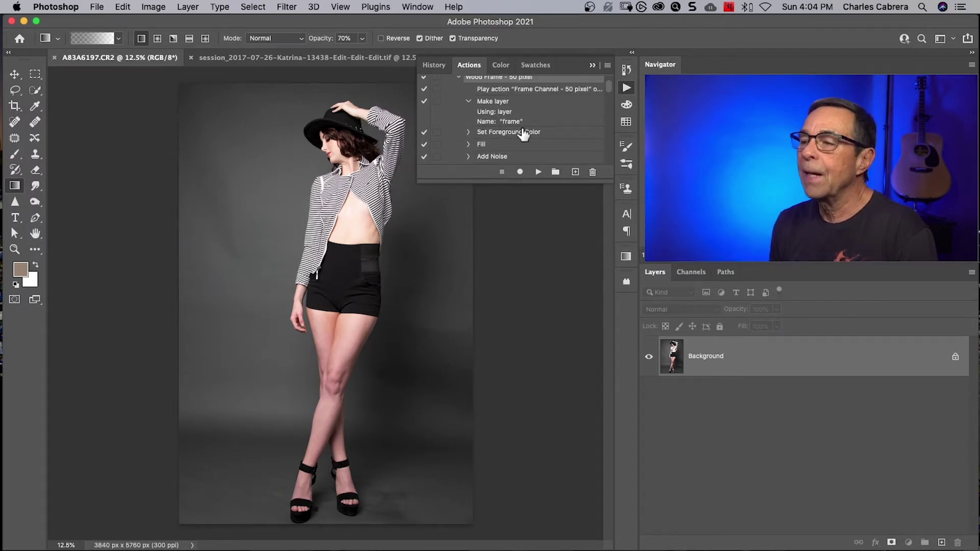
{"action": "scroll", "coordinate": [524, 134], "scroll_direction": "up", "scroll_amount": 1}
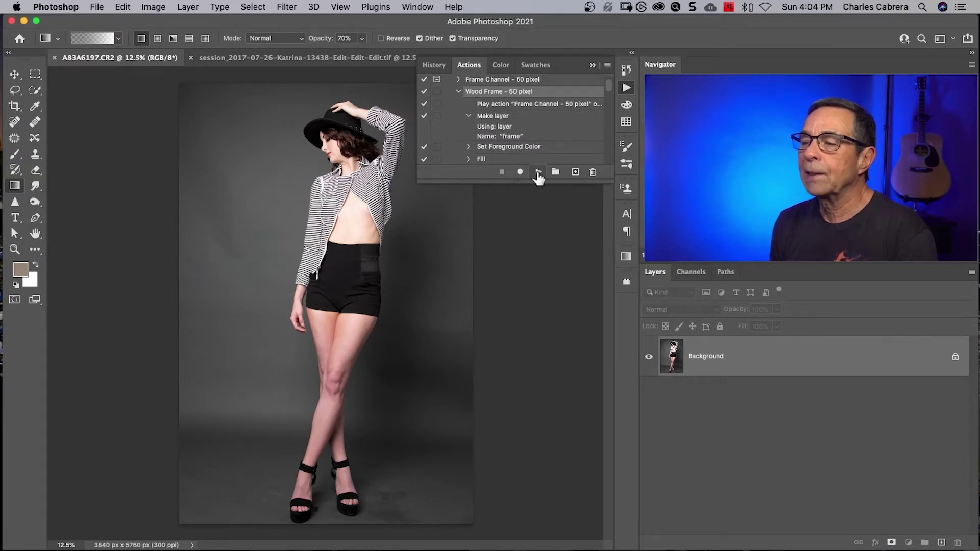
{"action": "left_click", "coordinate": [538, 172]}
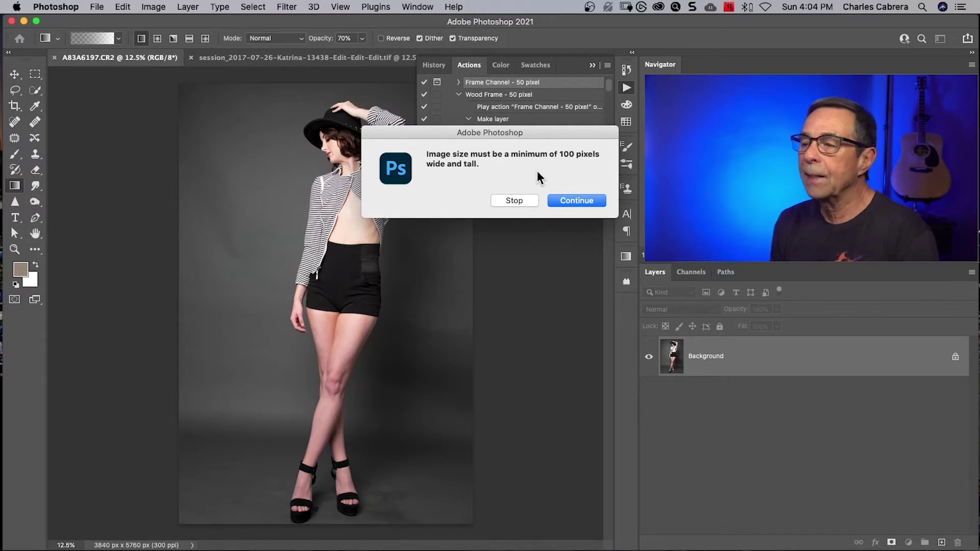
{"action": "left_click", "coordinate": [561, 200]}
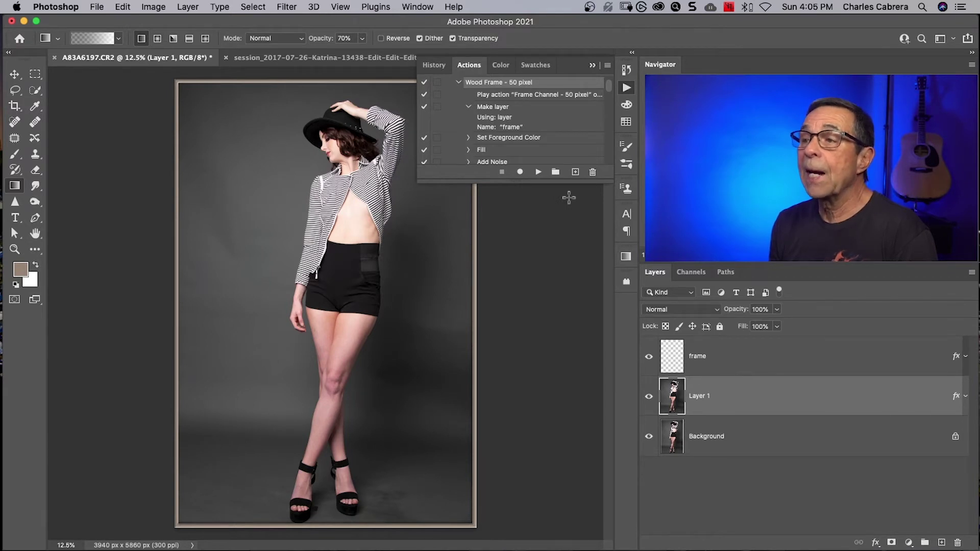
Revert the portrait to its original A83A6197.CR2 snapshot in the History panel.
{"action": "left_click", "coordinate": [432, 65]}
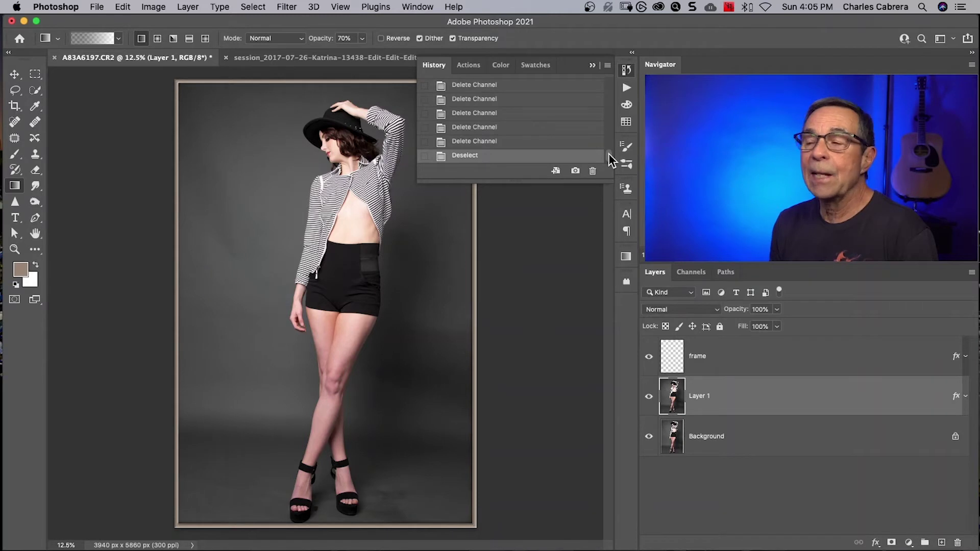
{"action": "mouse_move", "coordinate": [608, 154]}
{"action": "left_mouse_down"}
{"action": "mouse_move", "coordinate": [611, 81]}
{"action": "mouse_move", "coordinate": [605, 161]}
{"action": "left_mouse_up"}
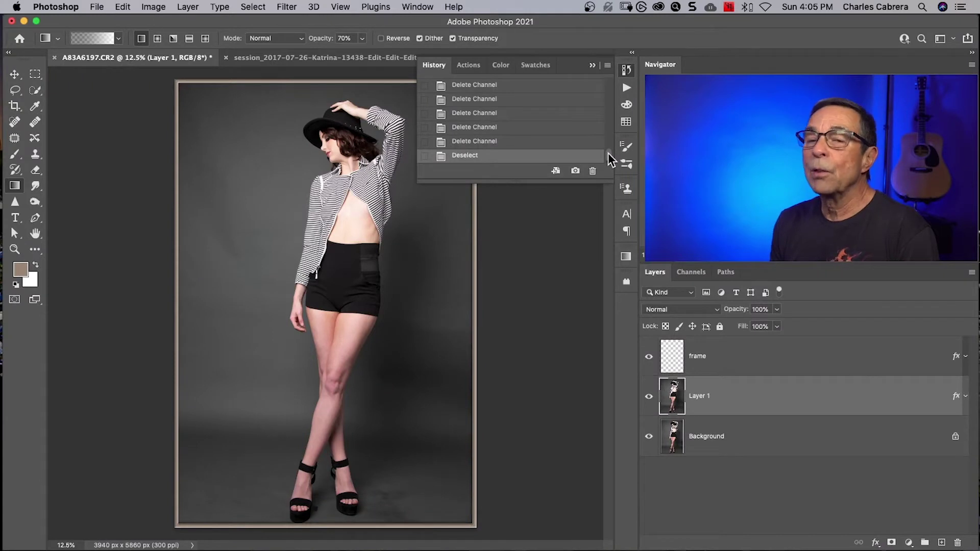
{"action": "left_click_drag", "start_coordinate": [608, 155], "coordinate": [604, 133]}
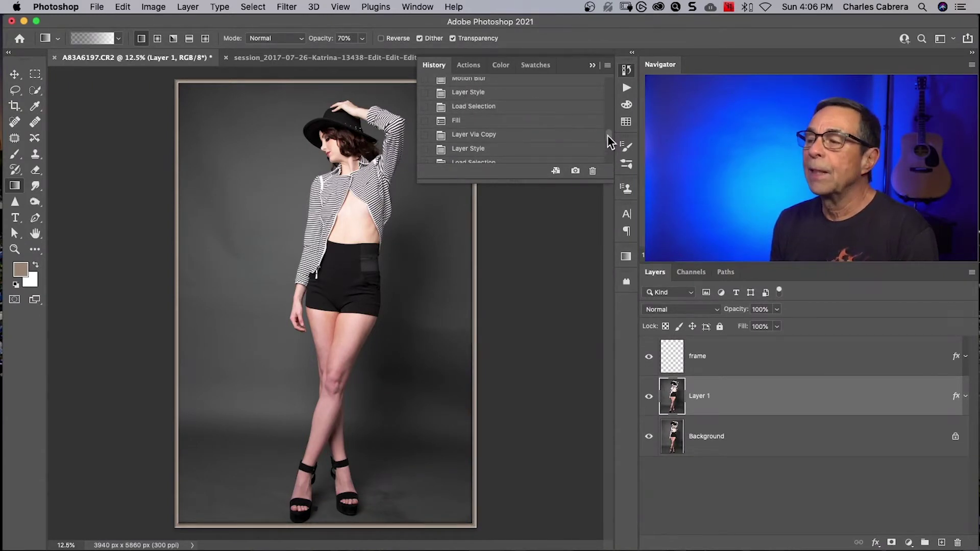
{"action": "left_click_drag", "start_coordinate": [608, 135], "coordinate": [608, 78]}
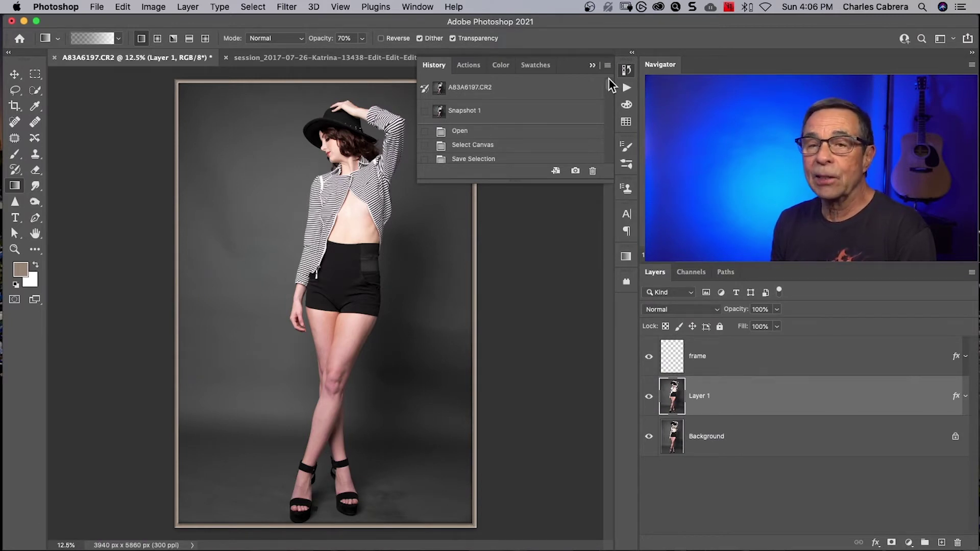
{"action": "left_click", "coordinate": [535, 90]}
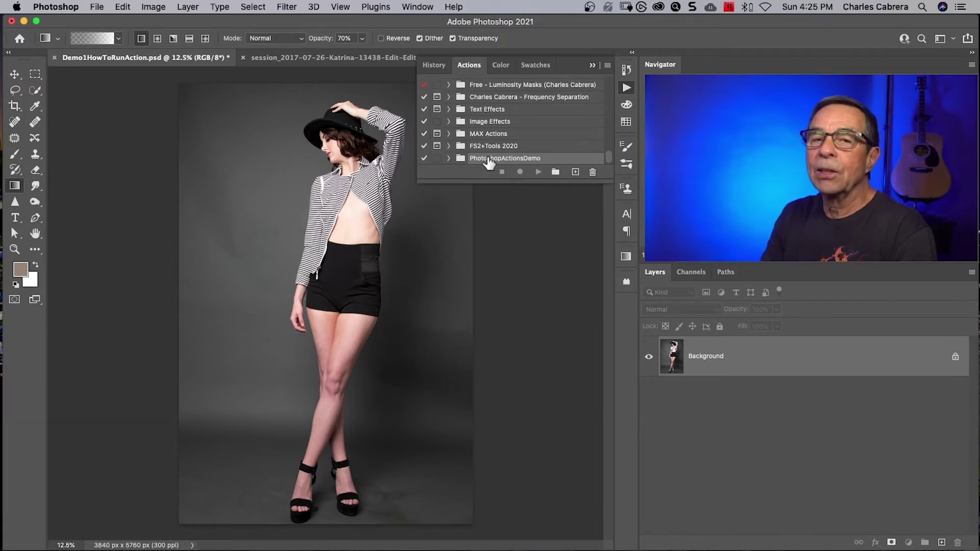
Delete the PhotoshopActionsDemo set and recreate an empty set with the same name.
{"action": "left_click", "coordinate": [593, 174]}
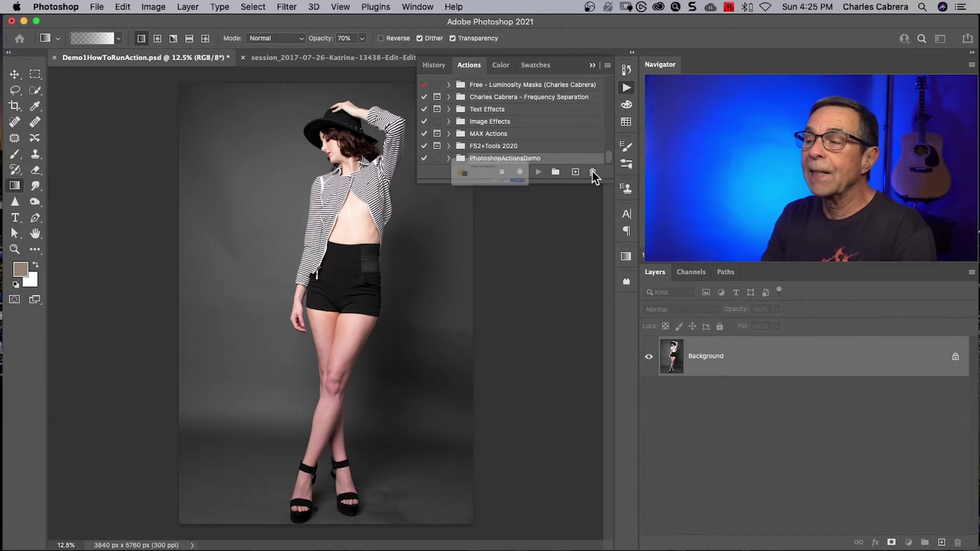
{"action": "left_click", "coordinate": [541, 207]}
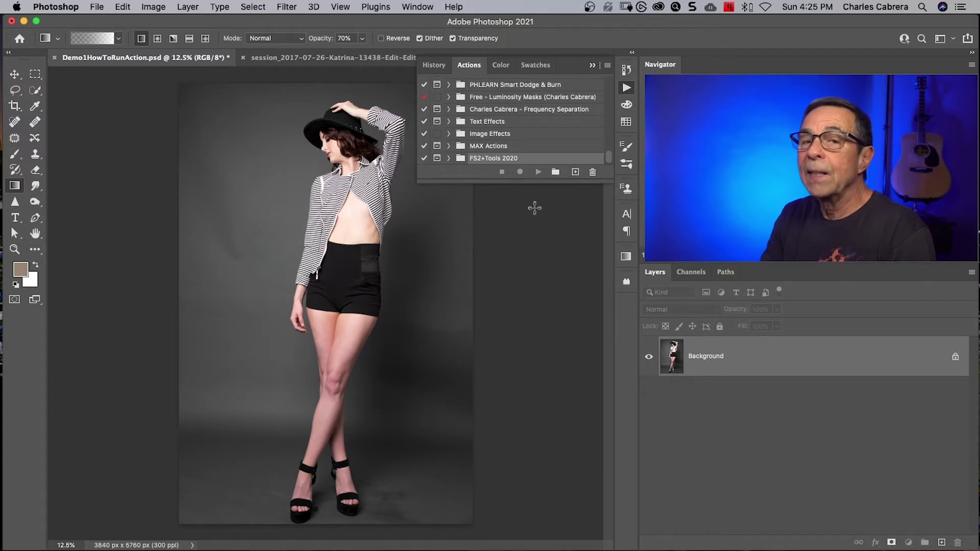
{"action": "left_click", "coordinate": [555, 173]}
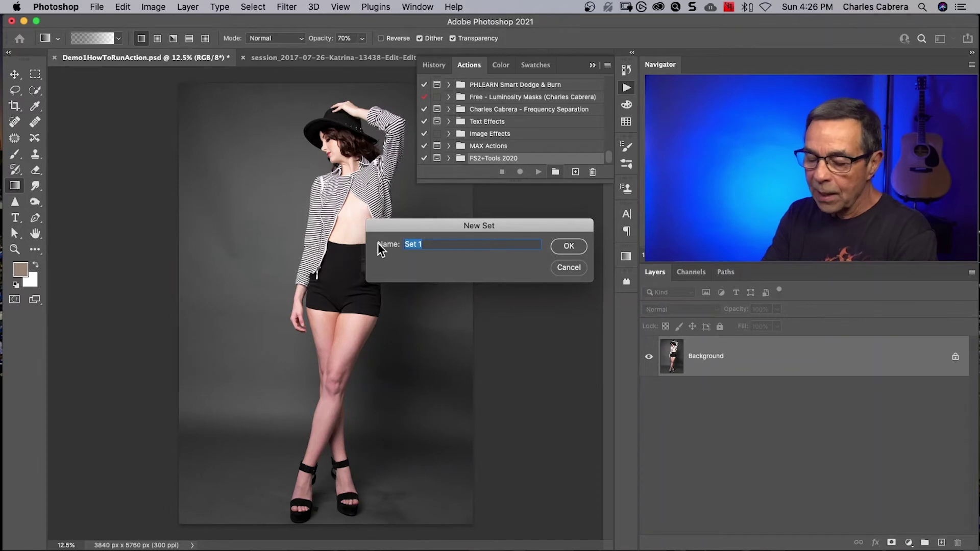
{"action": "type", "text": "PhotoshopActionsDemo"}
{"action": "left_click", "coordinate": [556, 248]}
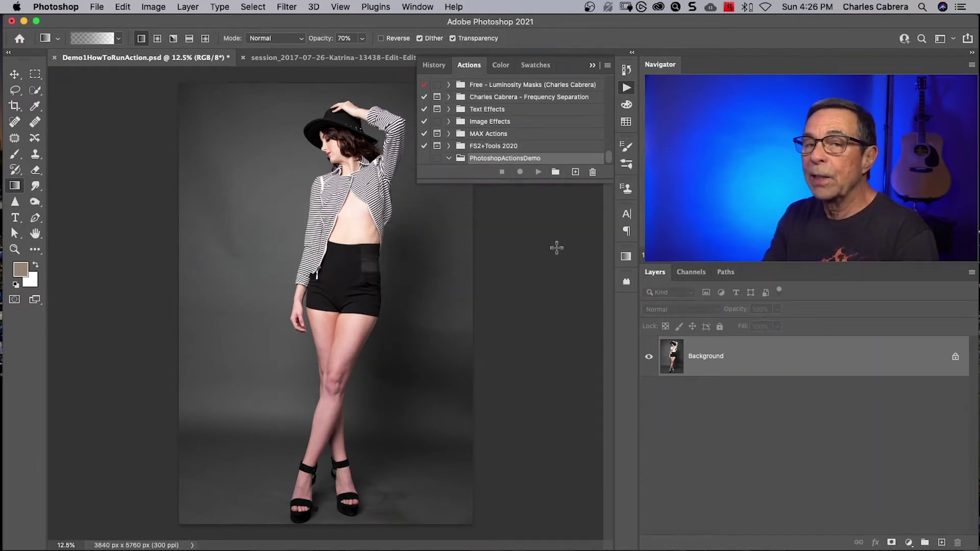
Create the Floor CleanUp action with no function key or colour, and start recording.
{"action": "left_click", "coordinate": [575, 175]}
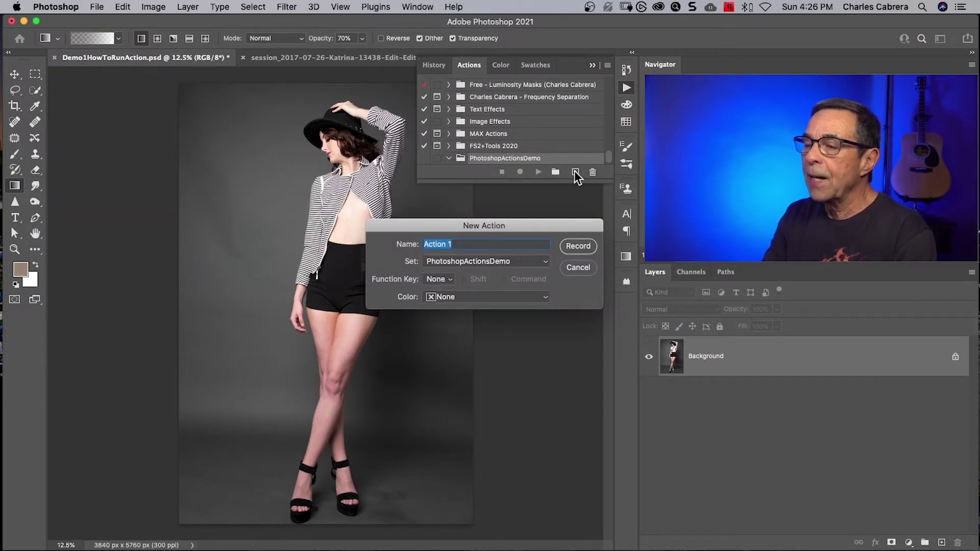
{"action": "left_click", "coordinate": [473, 244]}
{"action": "left_click_drag", "start_coordinate": [473, 244], "coordinate": [372, 240]}
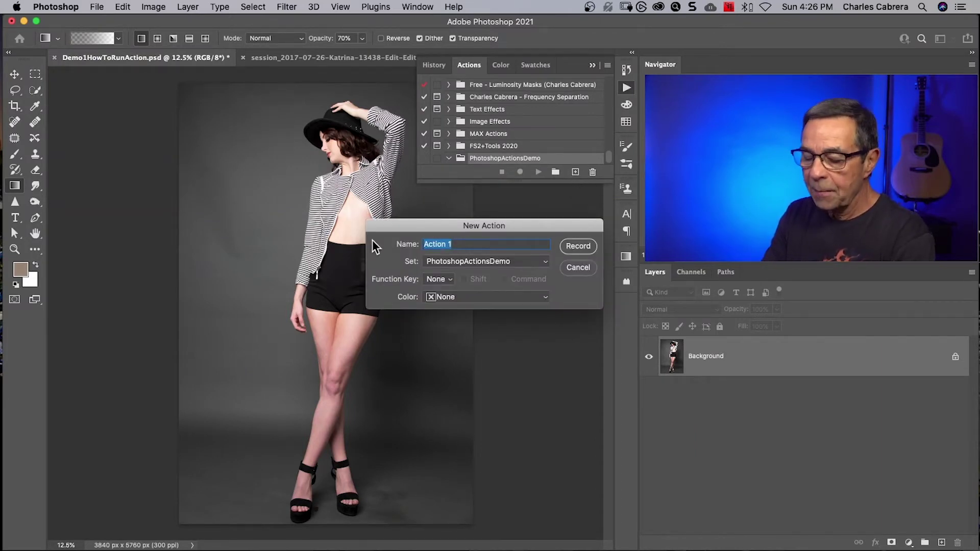
{"action": "type", "text": "Floor CleanUp"}
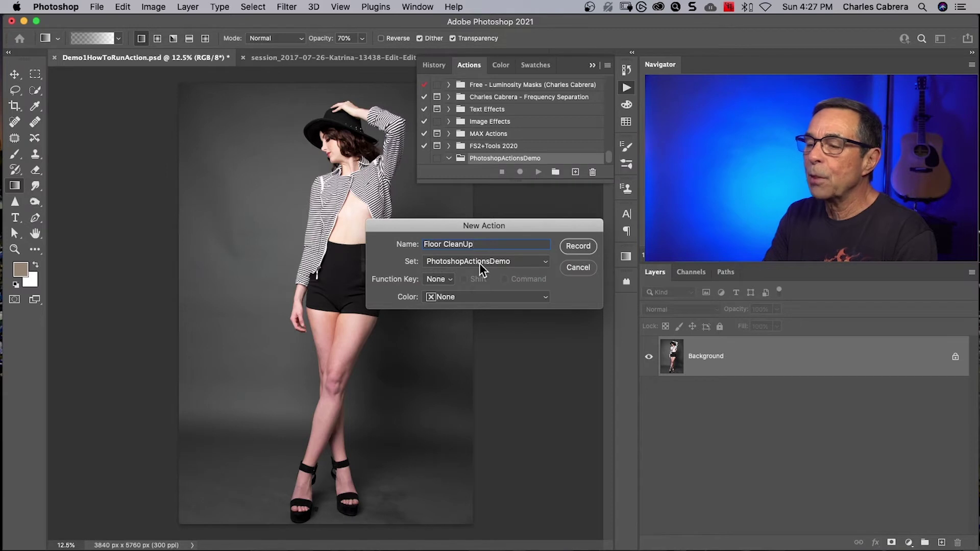
{"action": "left_click", "coordinate": [440, 279]}
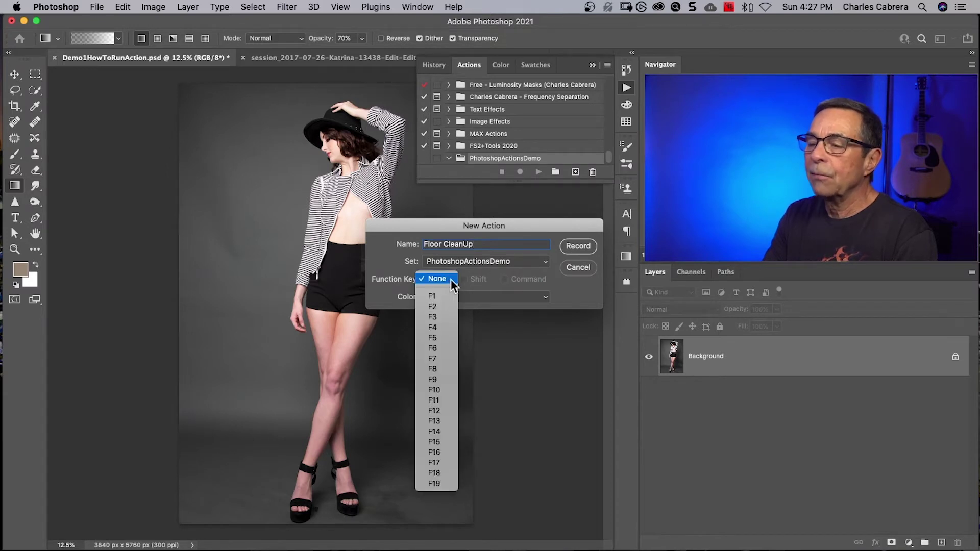
{"action": "left_click", "coordinate": [451, 279]}
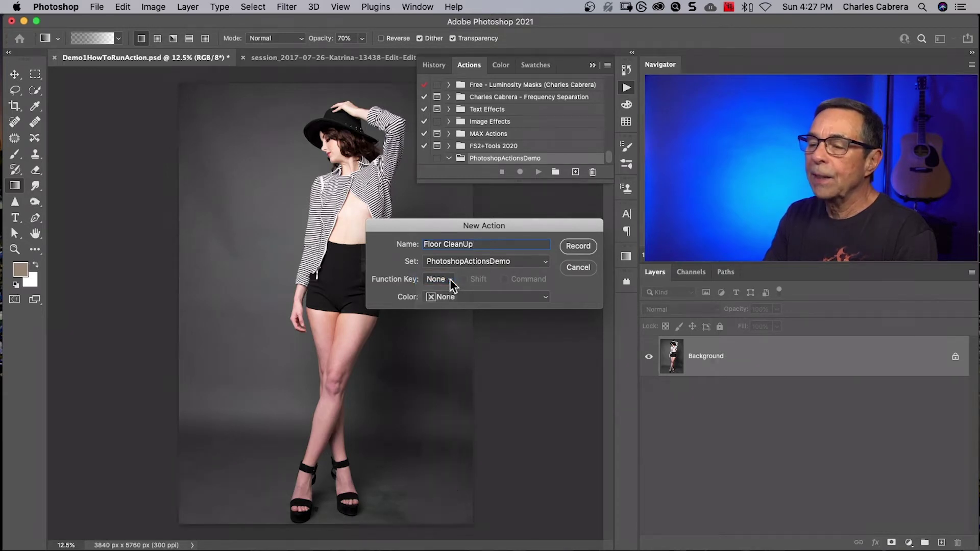
{"action": "left_click", "coordinate": [545, 297]}
{"action": "left_click", "coordinate": [544, 296]}
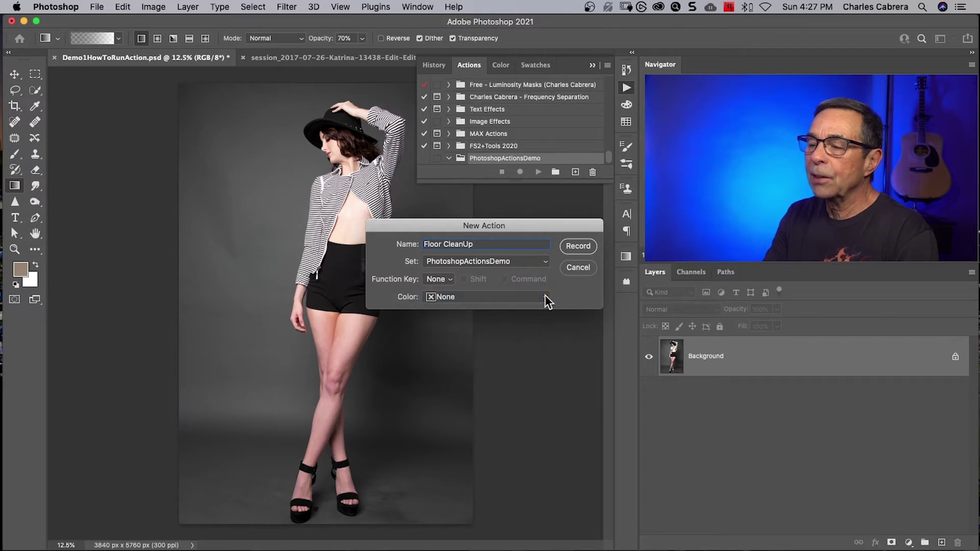
{"action": "left_click", "coordinate": [573, 246]}
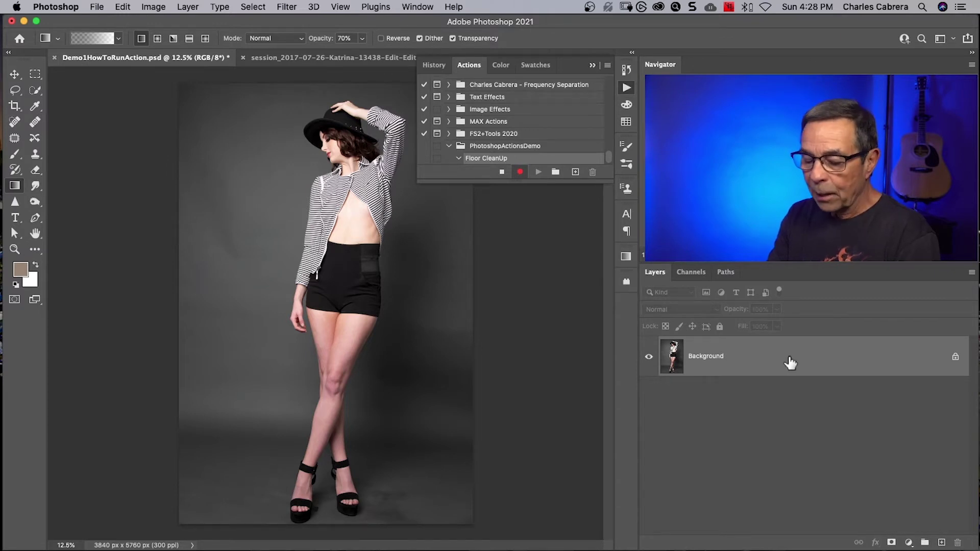
Duplicate the photo to Layer 1 and apply a Median filter with radius 30.
{"action": "key", "text": "super+j"}
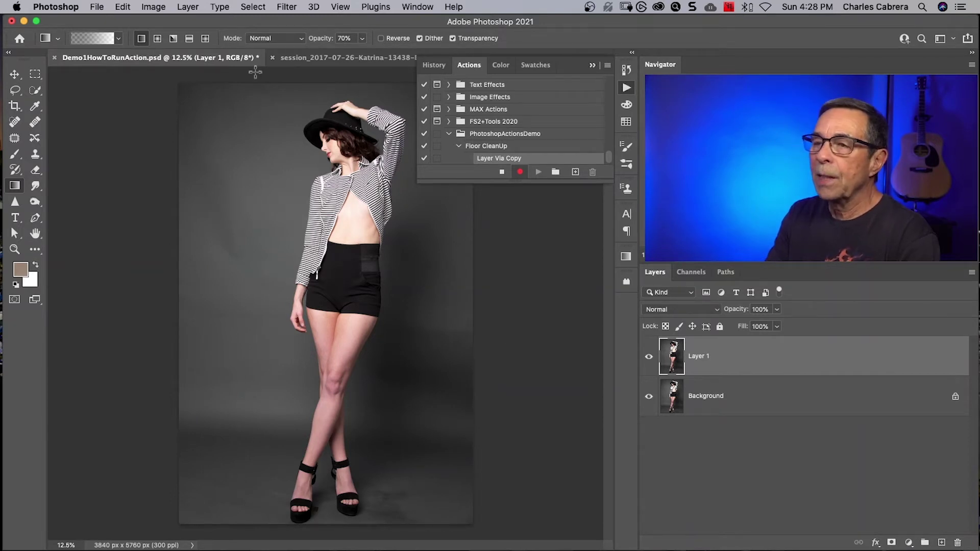
{"action": "left_click", "coordinate": [284, 8]}
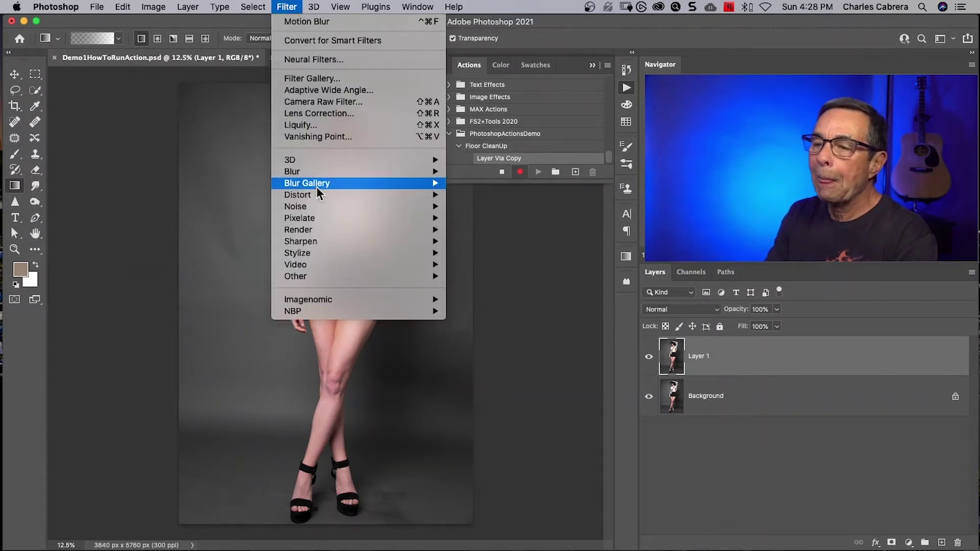
{"action": "mouse_move", "coordinate": [296, 207]}
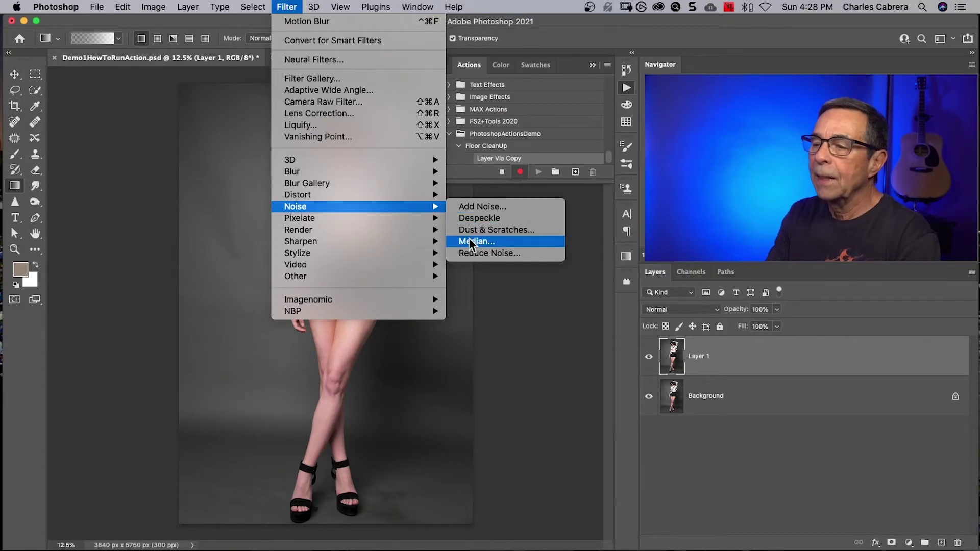
{"action": "left_click", "coordinate": [469, 238]}
{"action": "type", "text": "30"}
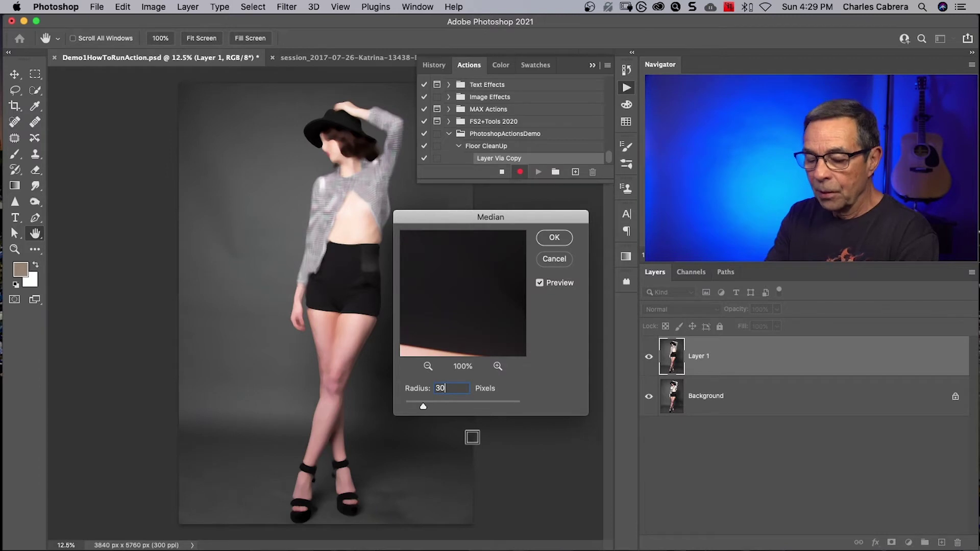
{"action": "left_click", "coordinate": [554, 238]}
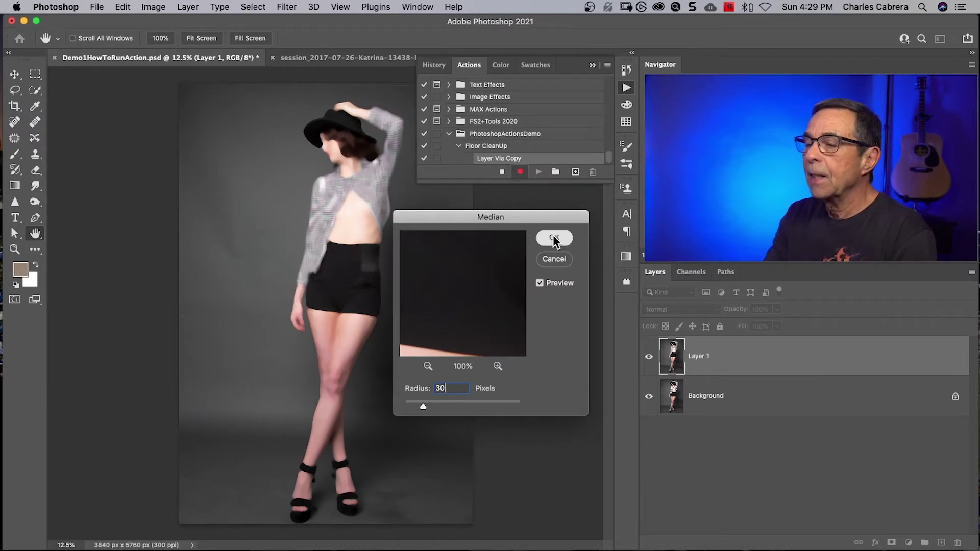
{"action": "key", "text": "g"}
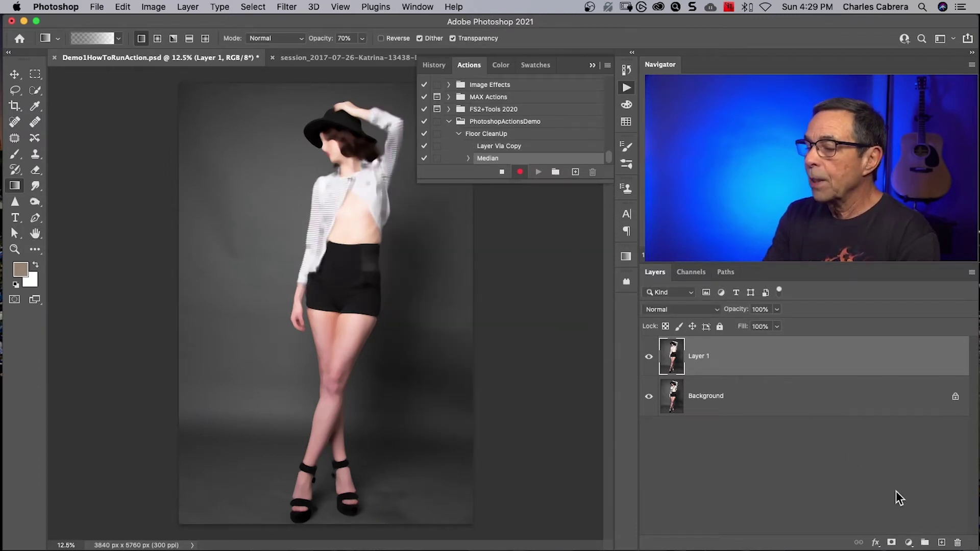
Add a black hide-all mask to Layer 1, reset default colours, and stop recording.
{"action": "left_click", "coordinate": [891, 543], "text": "alt"}
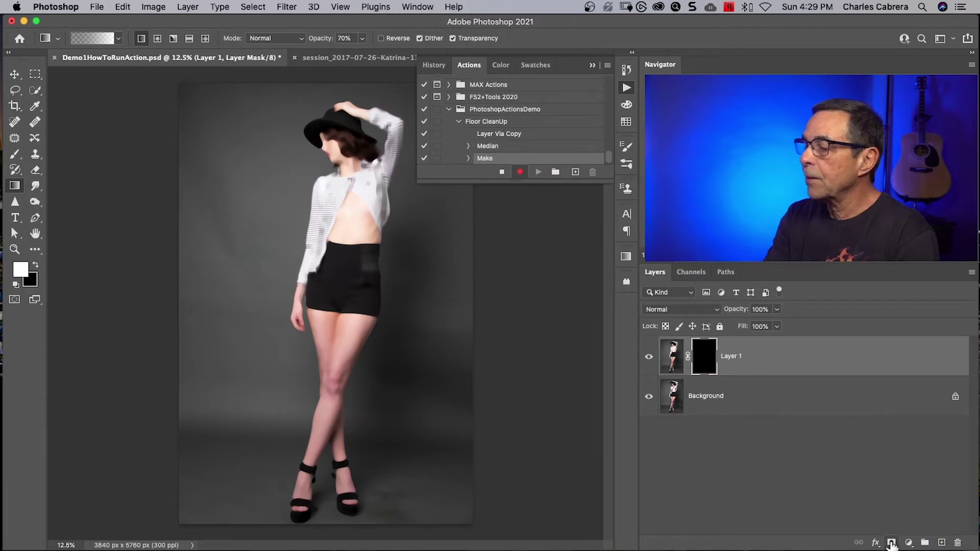
{"action": "left_click", "coordinate": [706, 359]}
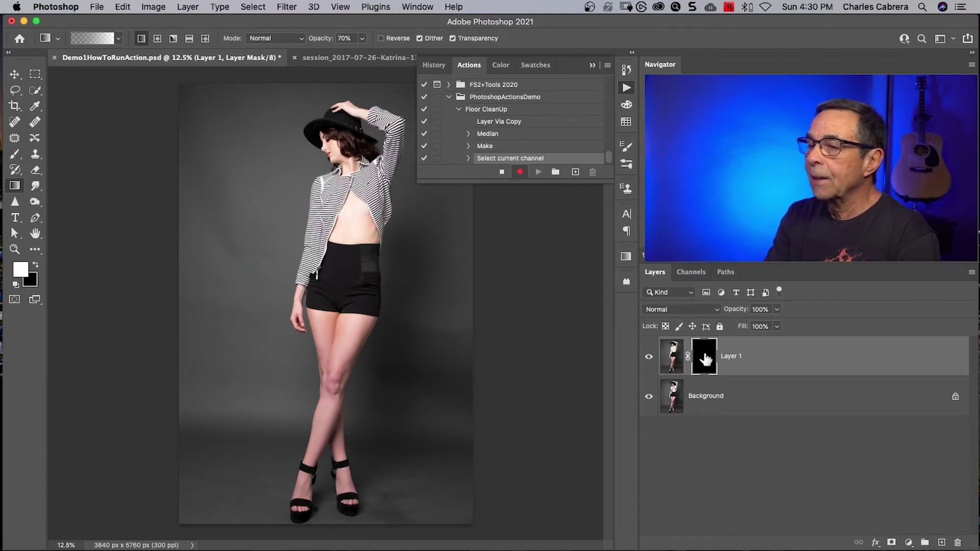
{"action": "key", "text": "d"}
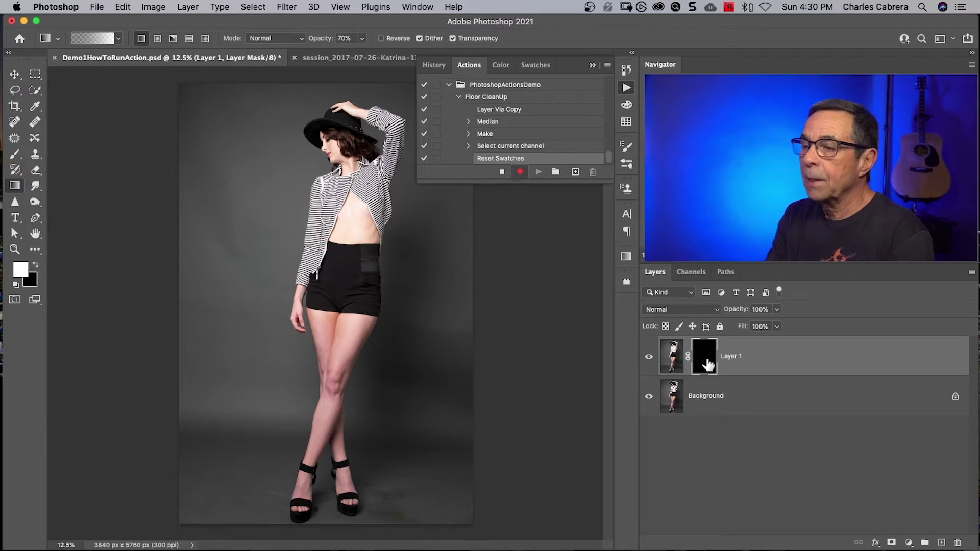
{"action": "left_click", "coordinate": [502, 172]}
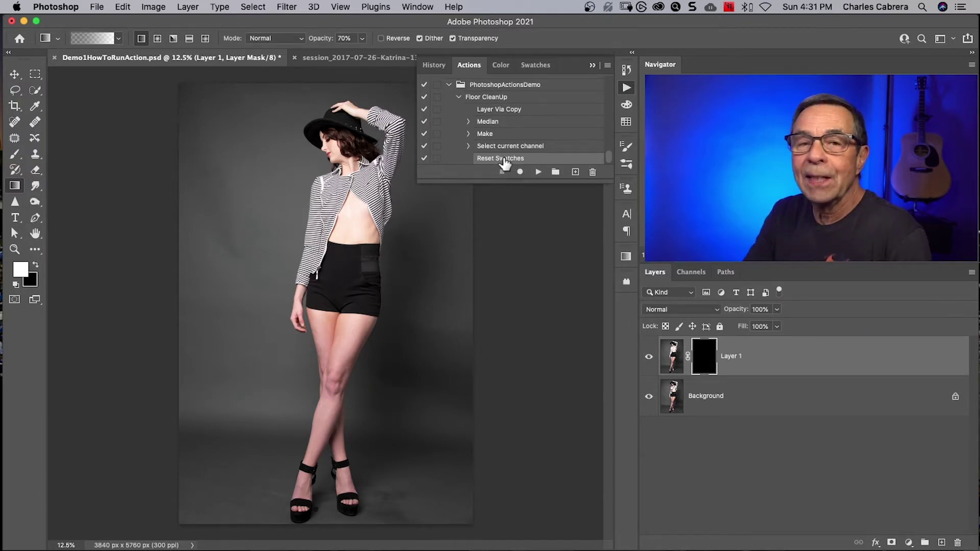
Revert the photo to its original state and play the Floor CleanUp action.
{"action": "left_click", "coordinate": [435, 66]}
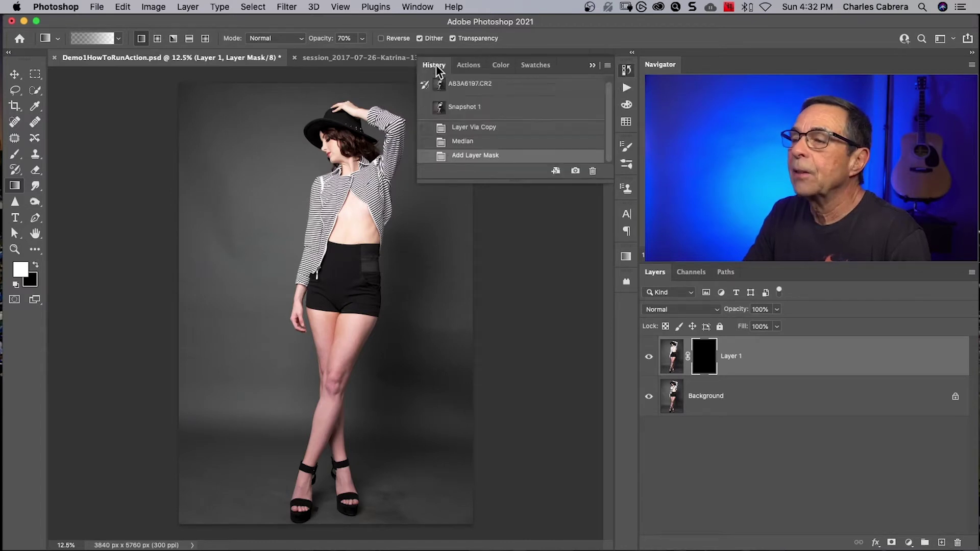
{"action": "scroll", "coordinate": [474, 91], "scroll_direction": "up", "scroll_amount": 1}
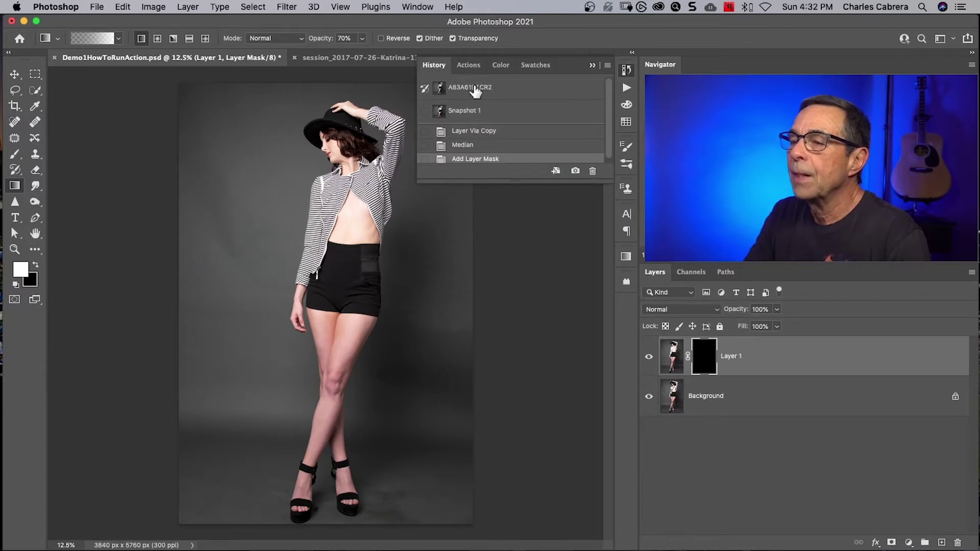
{"action": "left_click", "coordinate": [475, 91]}
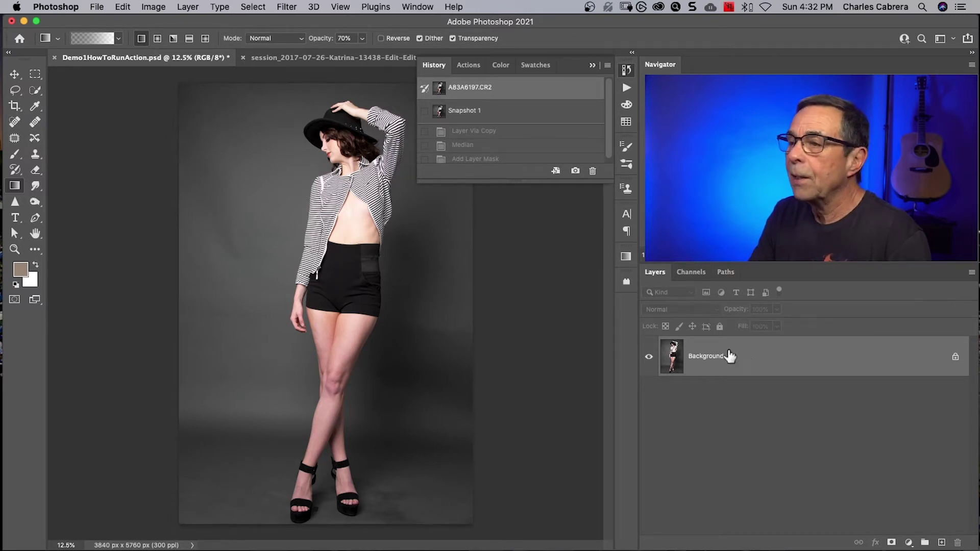
{"action": "left_click", "coordinate": [464, 67]}
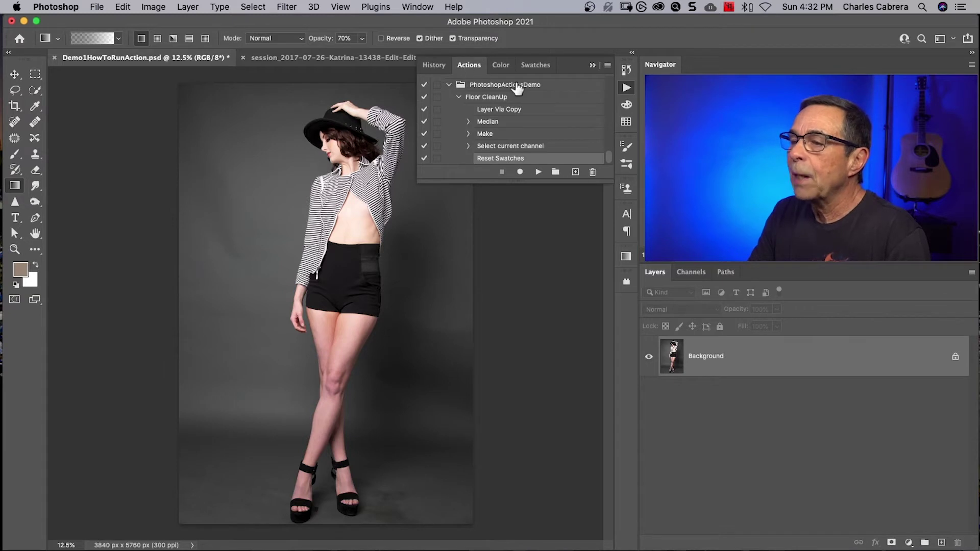
{"action": "left_click", "coordinate": [500, 98]}
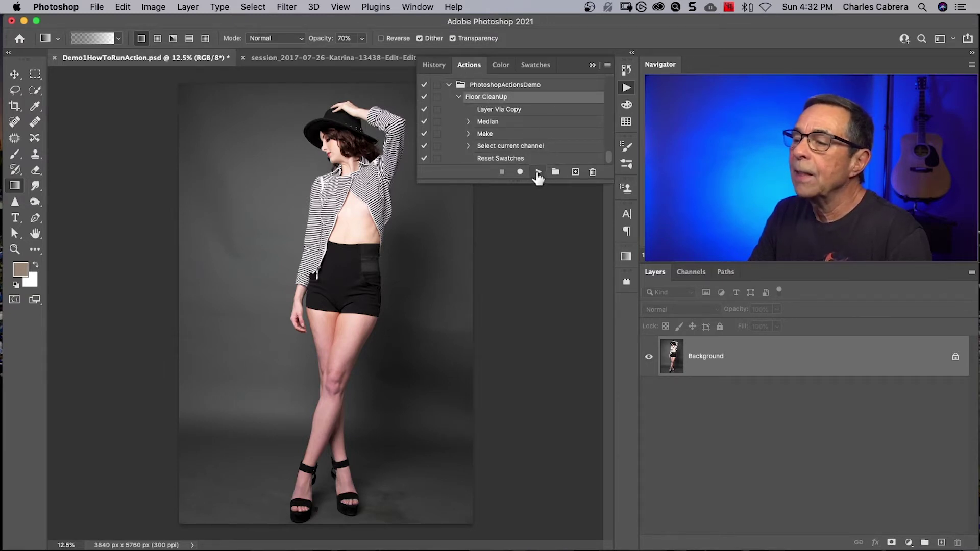
{"action": "left_click", "coordinate": [538, 173]}
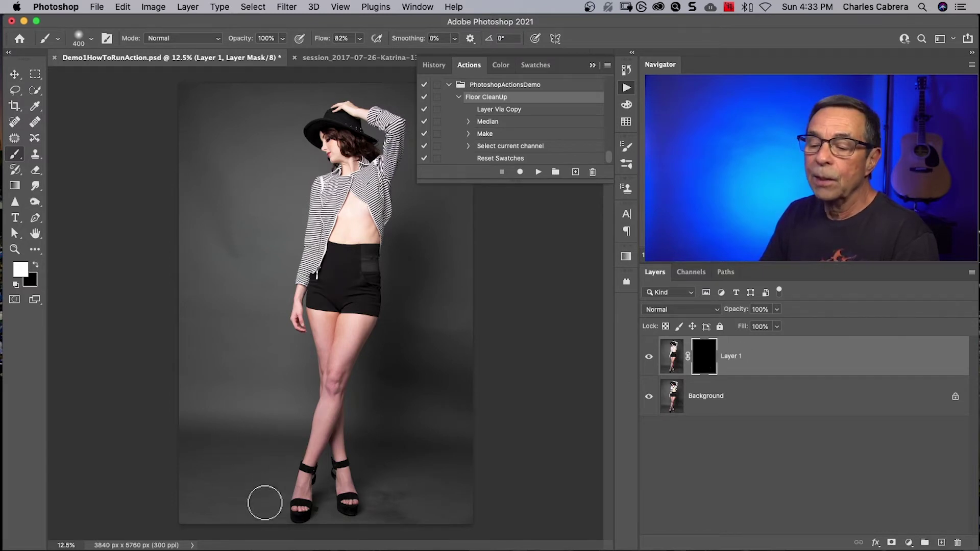
Paint white on the Layer 1 mask to reveal smoothed floor around both feet.
{"action": "left_click_drag", "start_coordinate": [263, 465], "coordinate": [245, 516]}
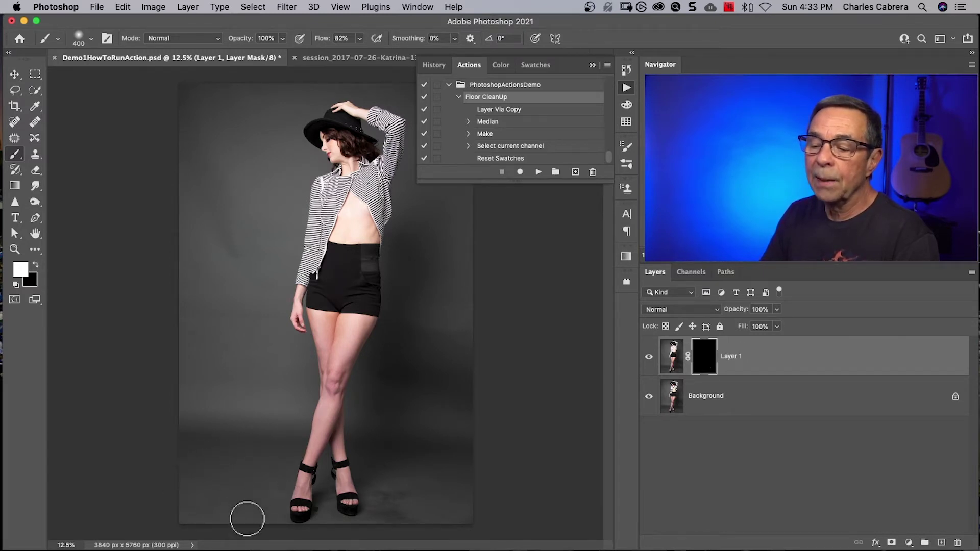
{"action": "left_click_drag", "start_coordinate": [424, 481], "coordinate": [427, 505]}
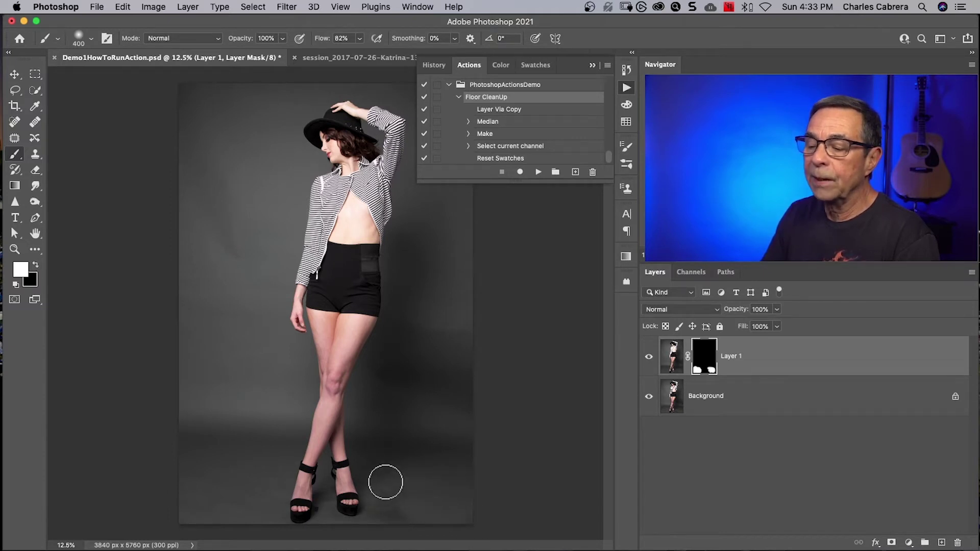
{"action": "mouse_move", "coordinate": [263, 451]}
{"action": "left_mouse_down"}
{"action": "mouse_move", "coordinate": [258, 437]}
{"action": "mouse_move", "coordinate": [266, 512]}
{"action": "mouse_move", "coordinate": [186, 490]}
{"action": "mouse_move", "coordinate": [214, 468]}
{"action": "left_mouse_up"}
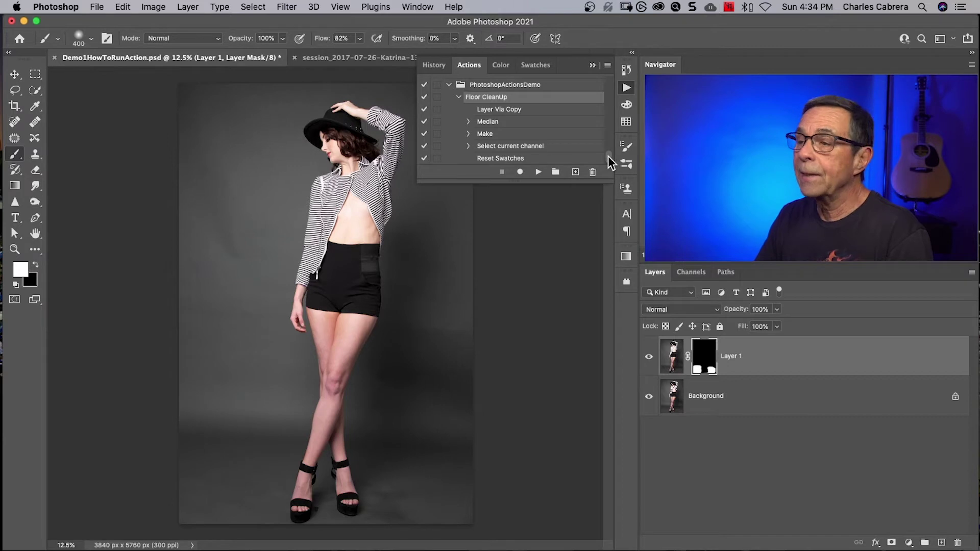
Record a new-empty-layer step after Reset Swatches at the end of Floor CleanUp.
{"action": "left_click", "coordinate": [509, 159]}
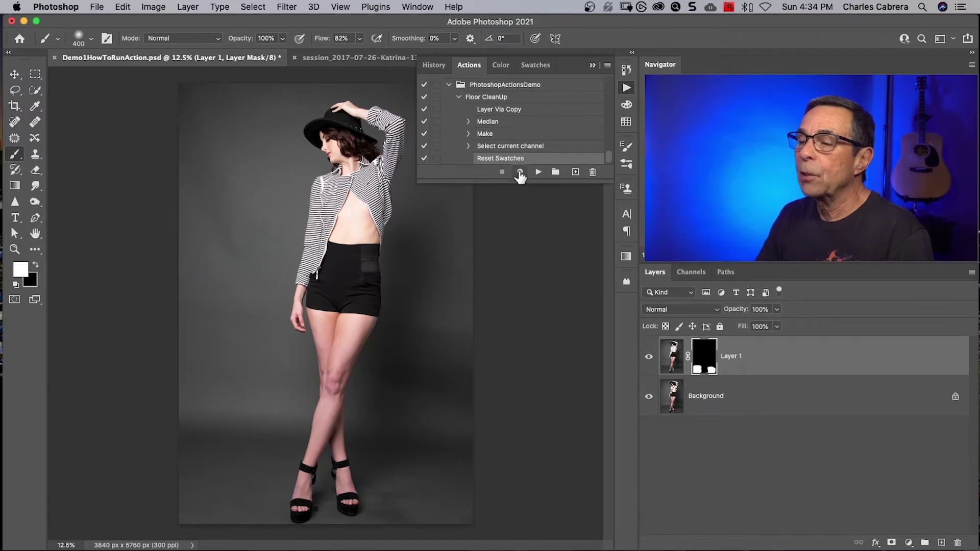
{"action": "left_click", "coordinate": [519, 172]}
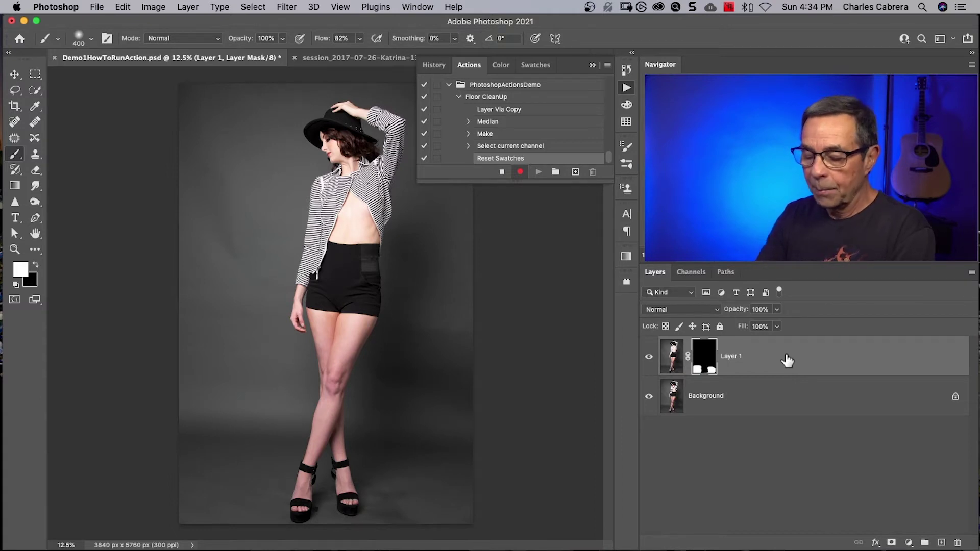
{"action": "key", "text": "ctrl+shift+alt+n"}
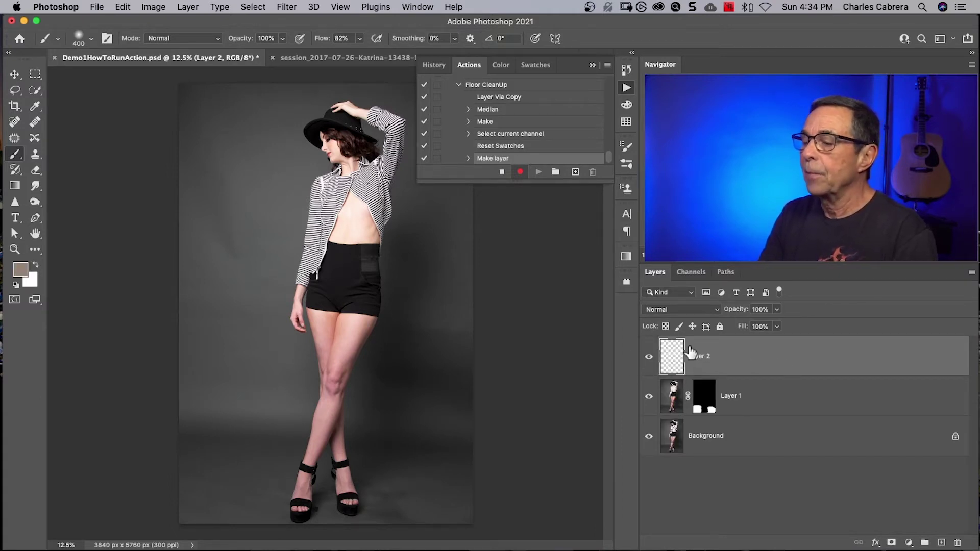
{"action": "left_click", "coordinate": [502, 173]}
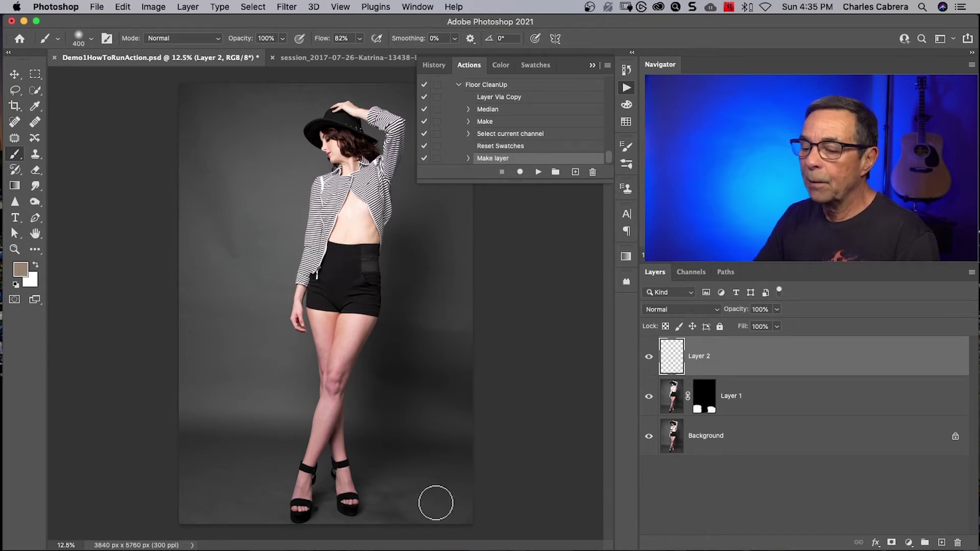
Clone clean floor onto Layer 2 beside the feet with a 400-pixel Clone Stamp.
{"action": "key", "text": "s"}
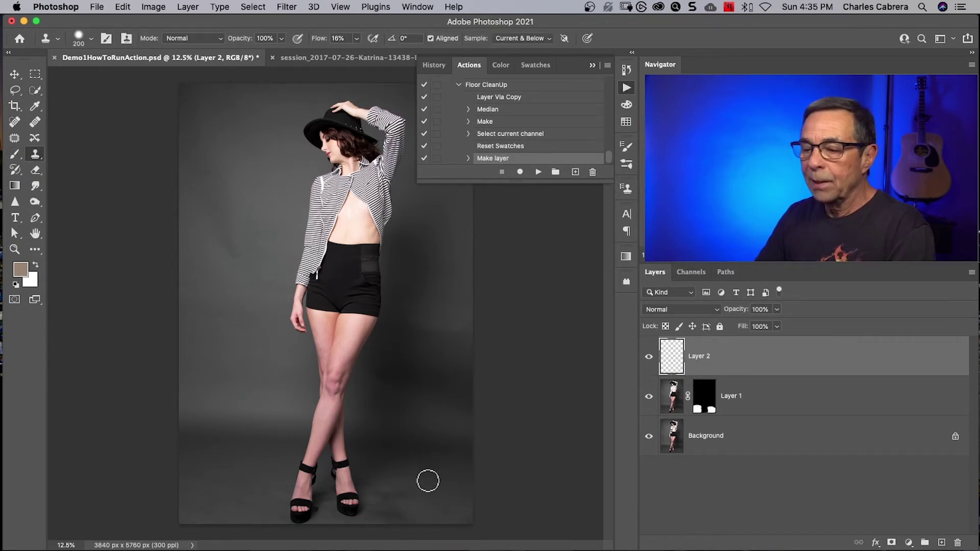
{"action": "key", "text": "bracketright"}
{"action": "key", "text": "bracketright"}
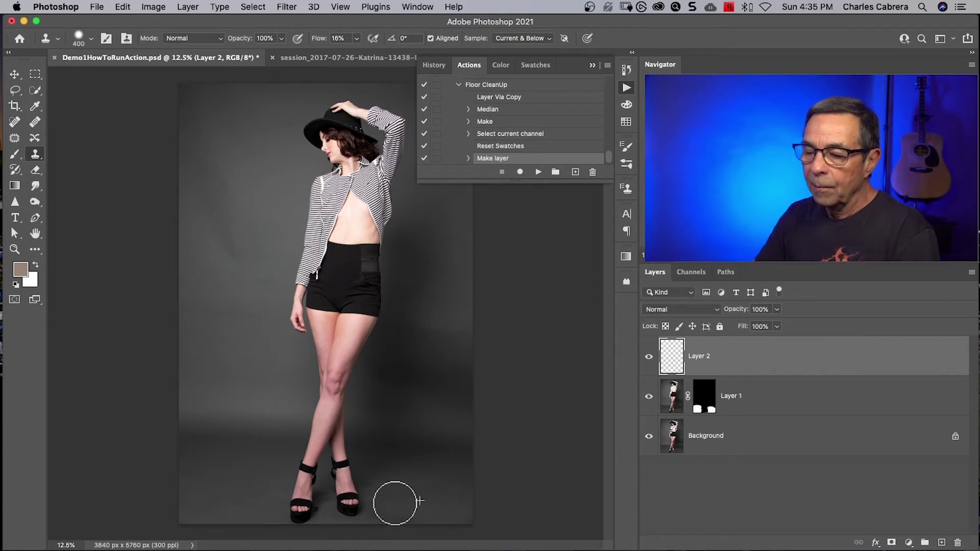
{"action": "left_click_drag", "start_coordinate": [393, 511], "coordinate": [511, 394]}
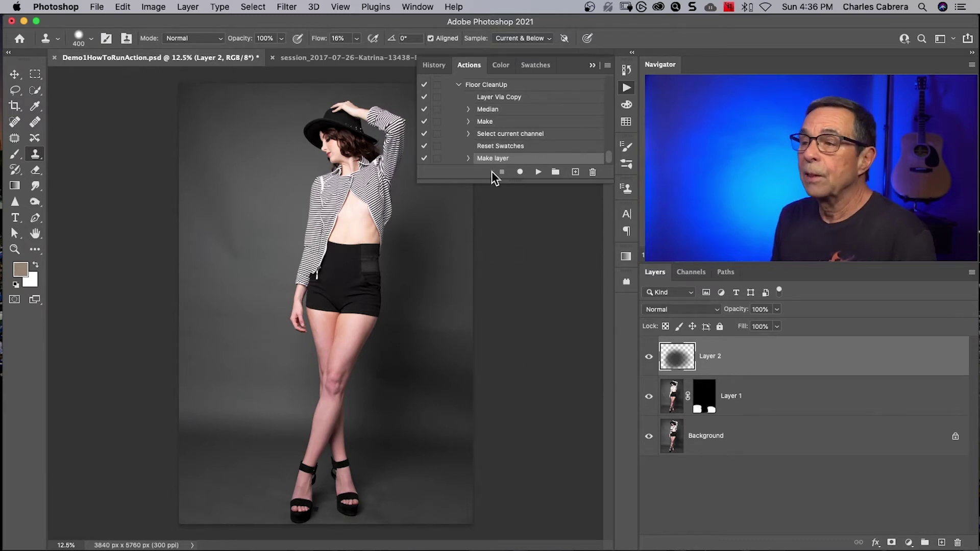
Select the Floor CleanUp action, then the PhotoshopActionsDemo set, in the Actions panel.
{"action": "left_click", "coordinate": [487, 85]}
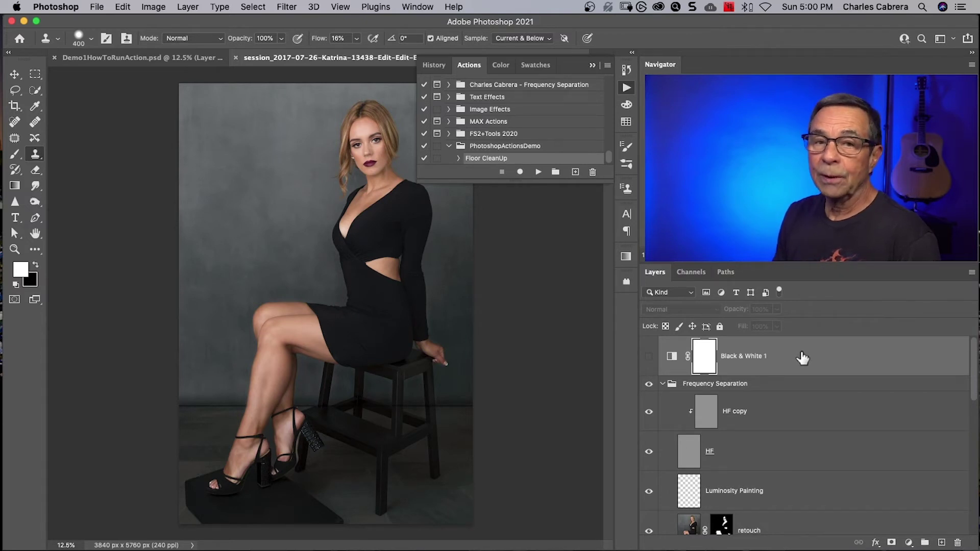
{"action": "left_click", "coordinate": [524, 147]}
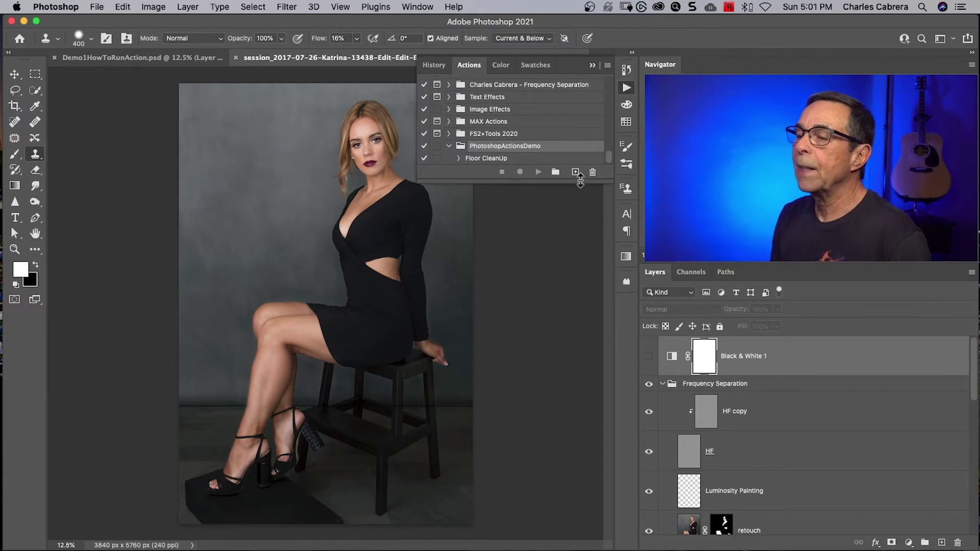
Add an action named 'Sharpen' to the PhotoshopActionsDemo set and begin recording it.
{"action": "left_click", "coordinate": [575, 172]}
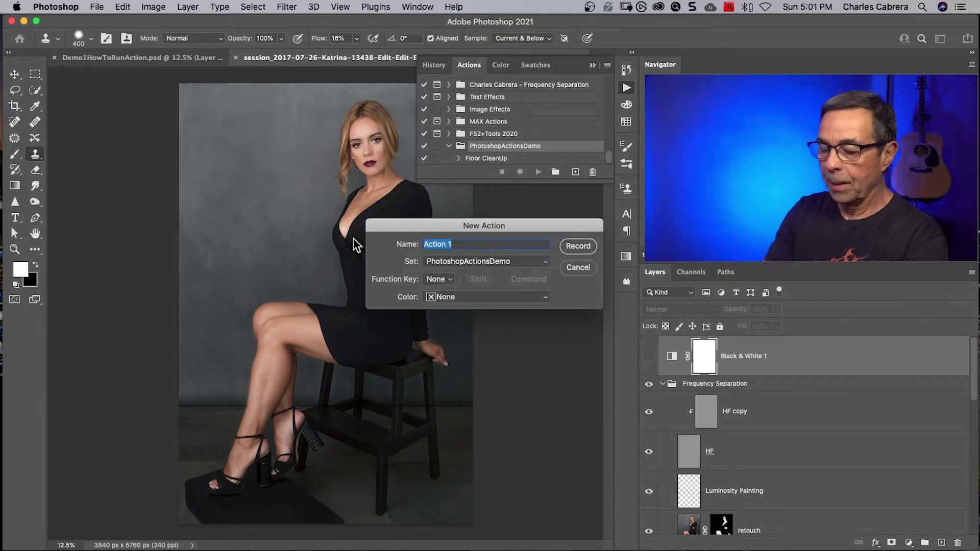
{"action": "type", "text": "Sharpen"}
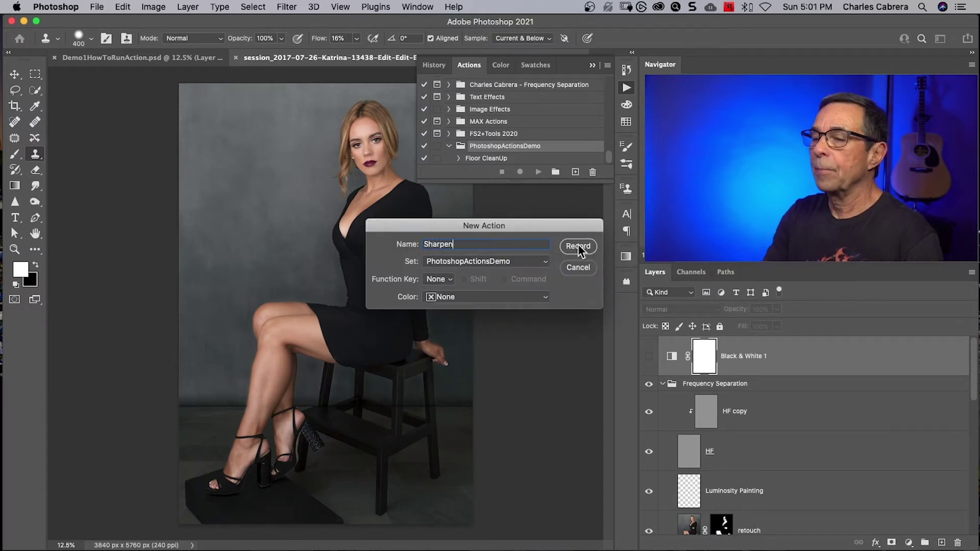
{"action": "left_click", "coordinate": [578, 246]}
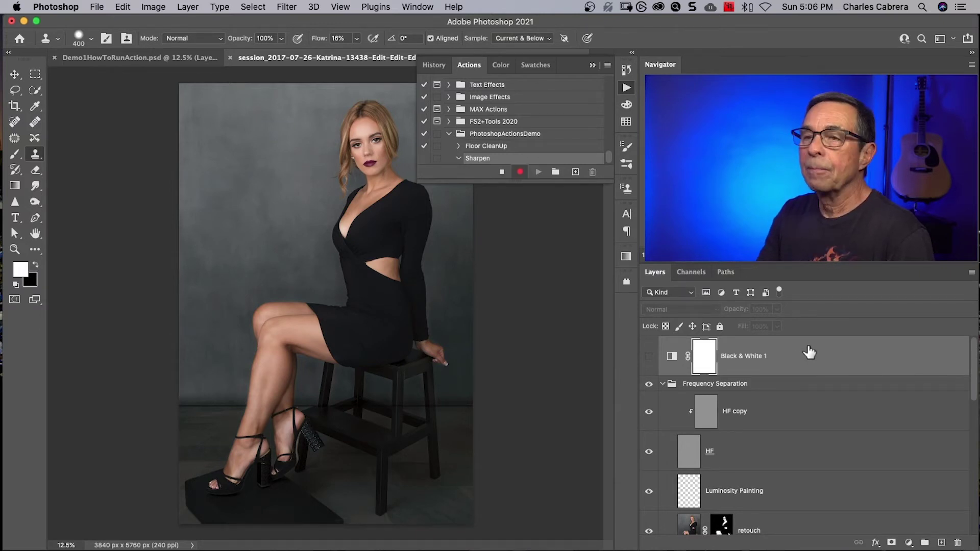
Resize the image in Image Size to 1080 pixels wide (1080 × 1620) with proportions linked.
{"action": "left_click", "coordinate": [156, 7]}
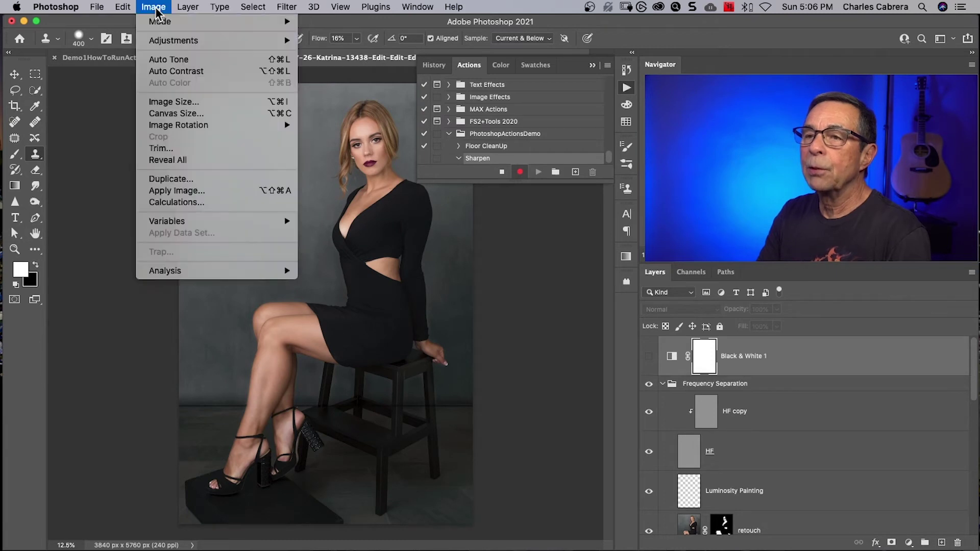
{"action": "left_click", "coordinate": [181, 102]}
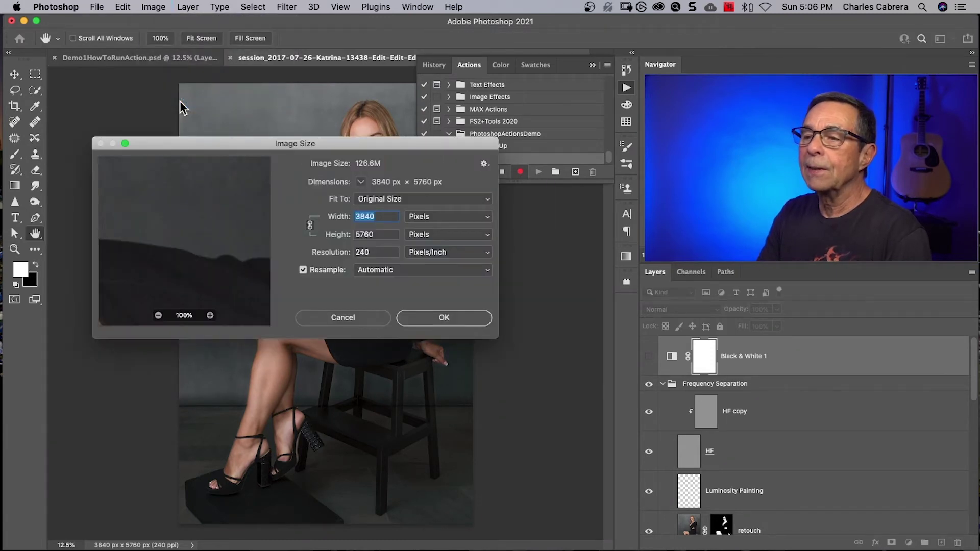
{"action": "type", "text": "10"}
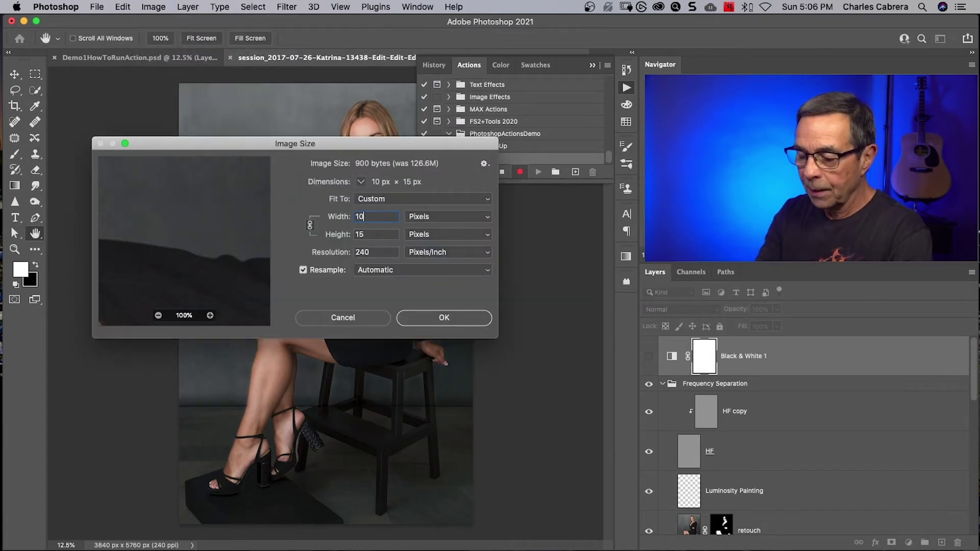
{"action": "type", "text": "80"}
{"action": "key", "text": "Tab"}
{"action": "left_click", "coordinate": [440, 319]}
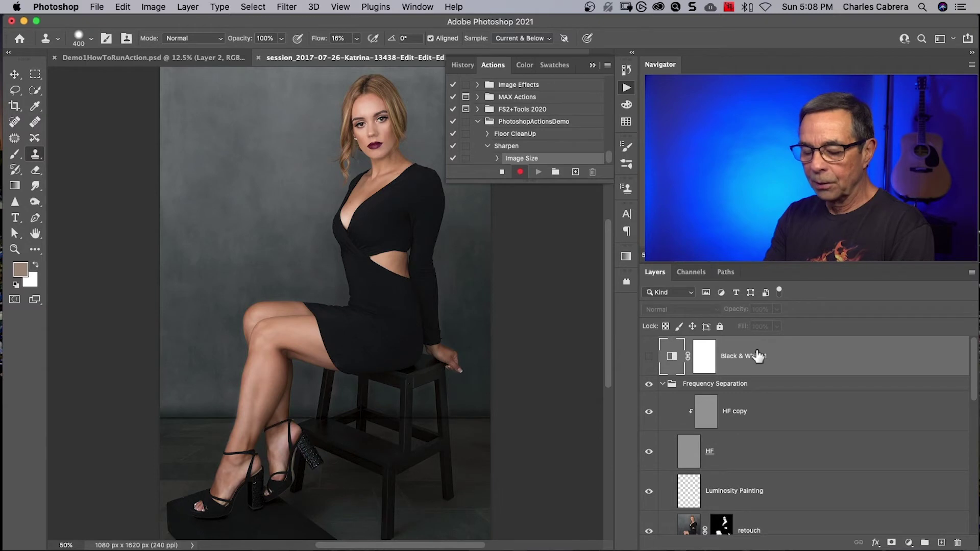
Add a new layer holding a merged, desaturated copy of the visible image.
{"action": "key", "text": "ctrl+shift+alt+n"}
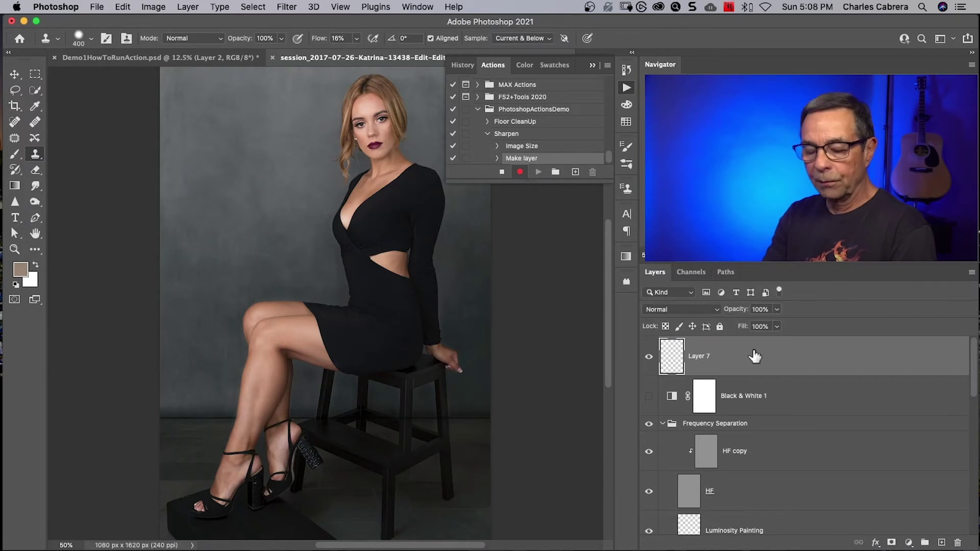
{"action": "key", "text": "ctrl+shift+alt+e"}
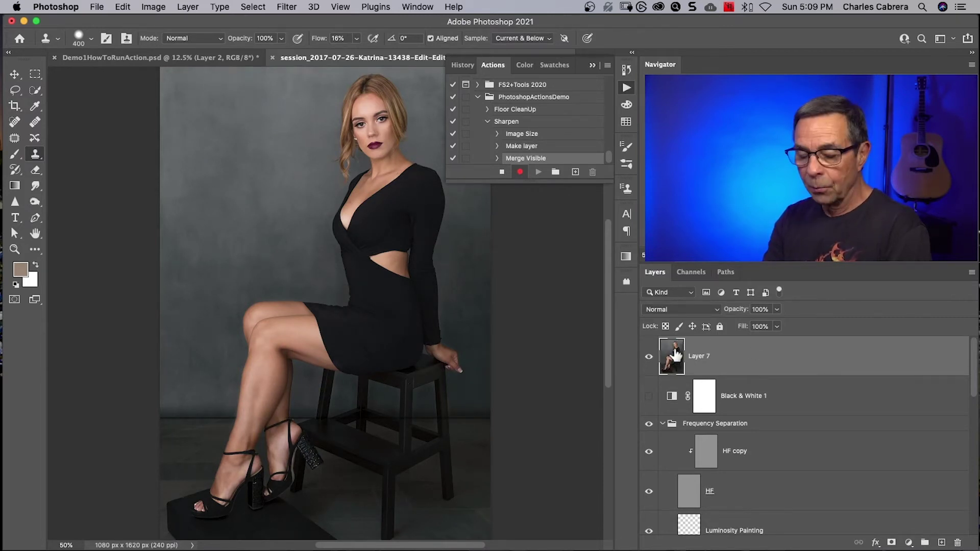
{"action": "key", "text": "shift+ctrl+u"}
Set Layer 7 to Overlay blend mode at about 70% opacity.
{"action": "left_click", "coordinate": [681, 310]}
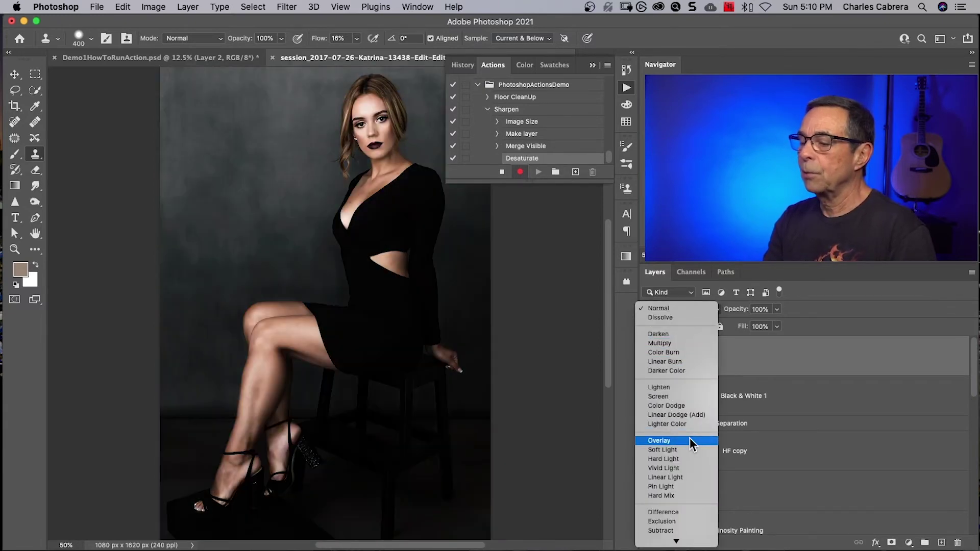
{"action": "left_click", "coordinate": [682, 440]}
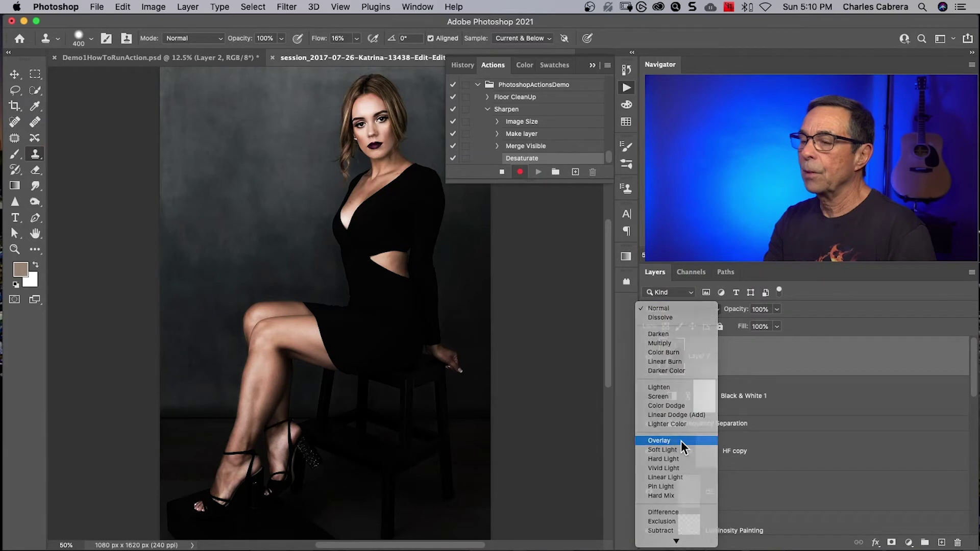
{"action": "left_click", "coordinate": [776, 310]}
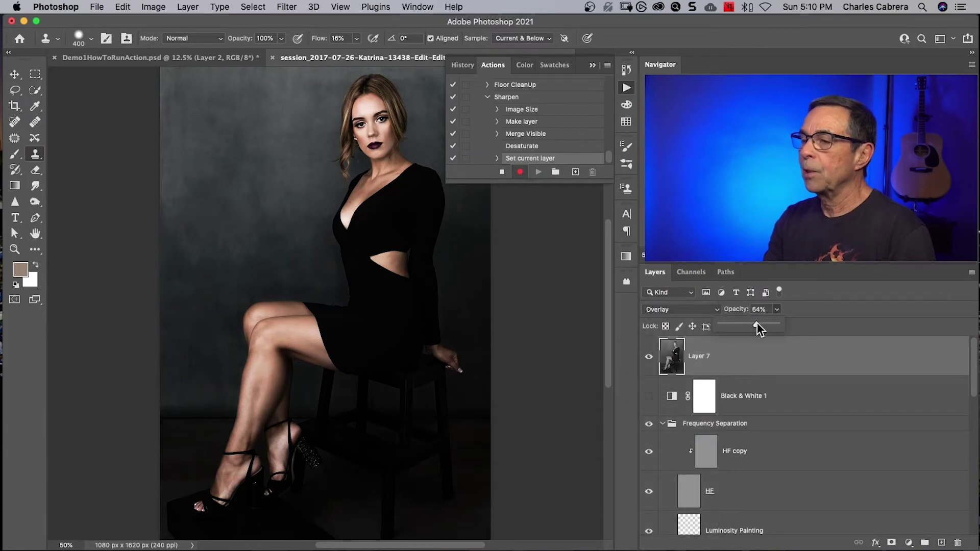
{"action": "left_click_drag", "start_coordinate": [756, 322], "coordinate": [760, 324]}
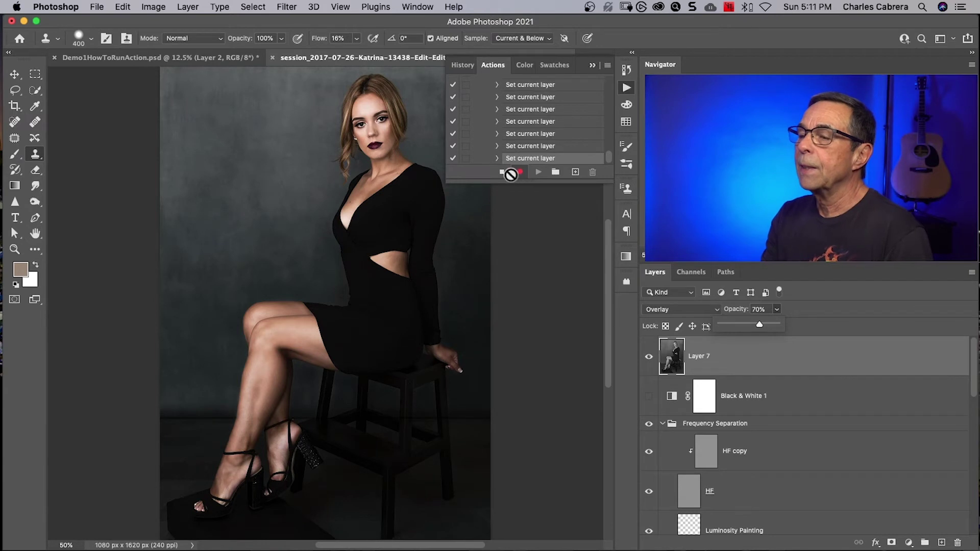
Stop recording and delete the repeated Set current layer steps from the Sharpen action.
{"action": "left_click", "coordinate": [501, 172]}
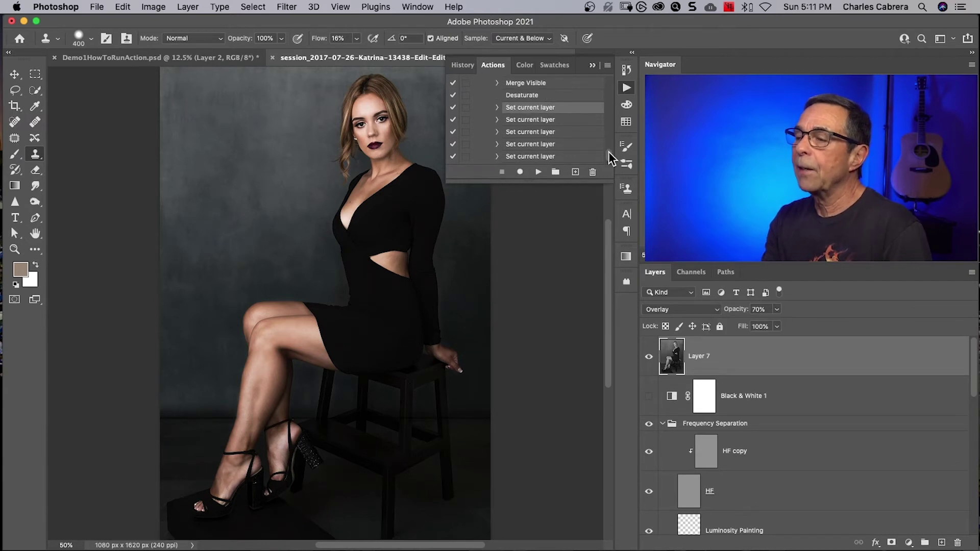
{"action": "left_click_drag", "start_coordinate": [609, 151], "coordinate": [610, 152]}
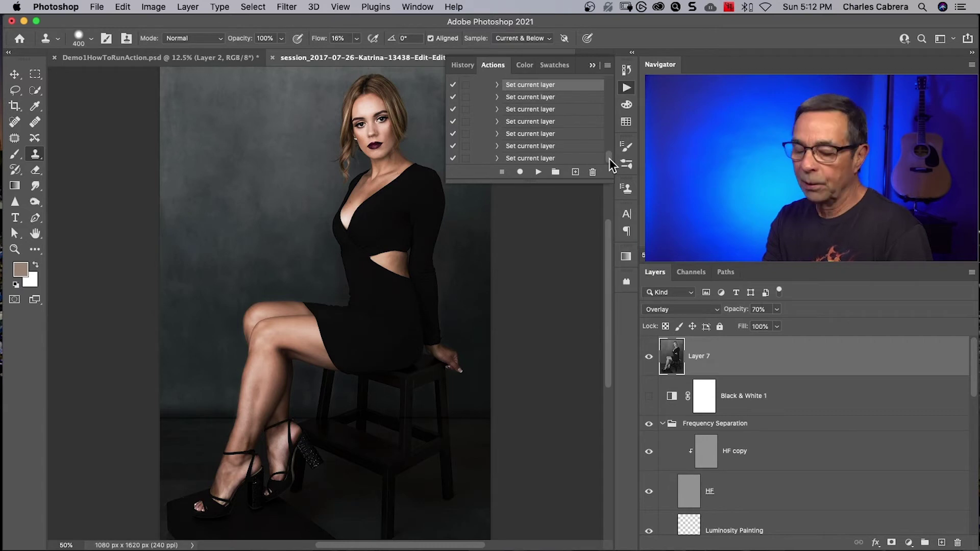
{"action": "left_click", "coordinate": [532, 160], "text": "shift"}
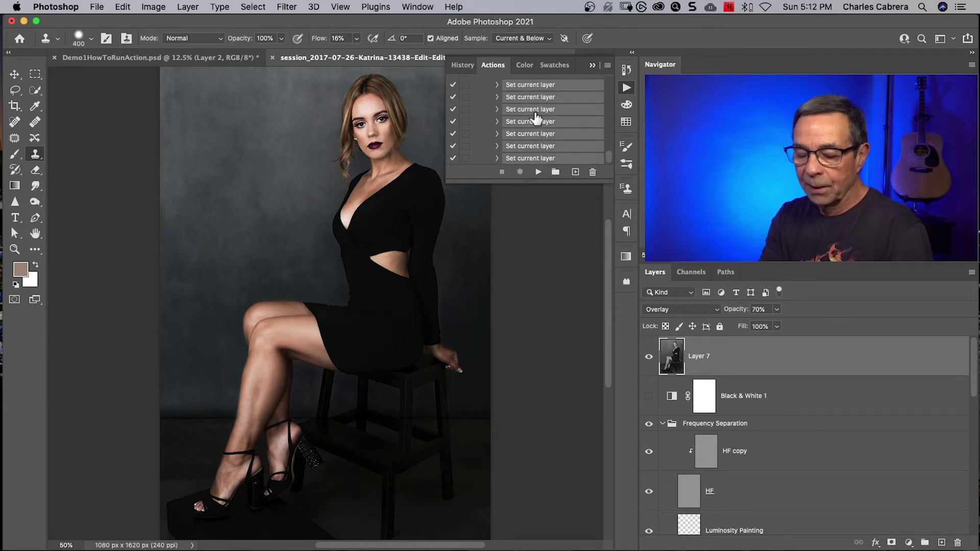
{"action": "left_click", "coordinate": [592, 172]}
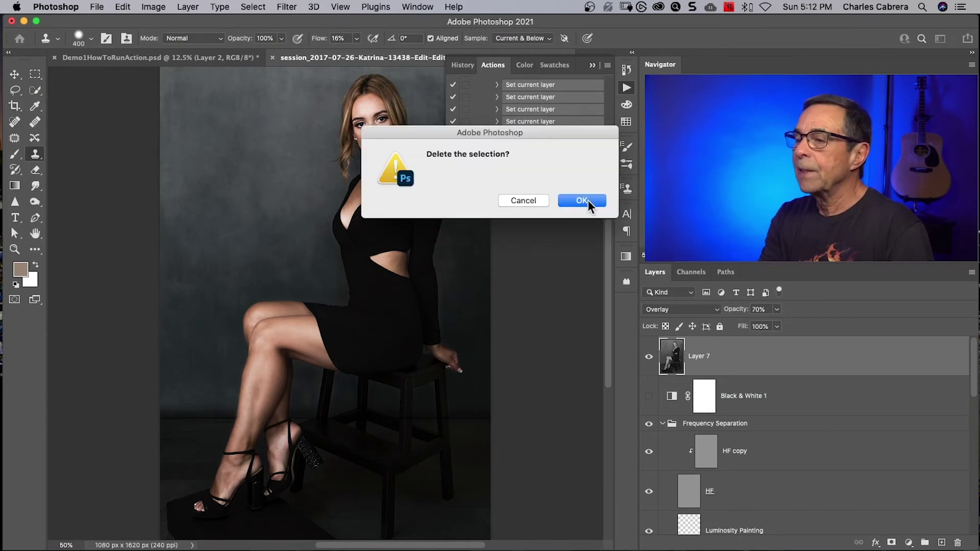
{"action": "left_click", "coordinate": [587, 200]}
{"action": "left_click", "coordinate": [717, 308]}
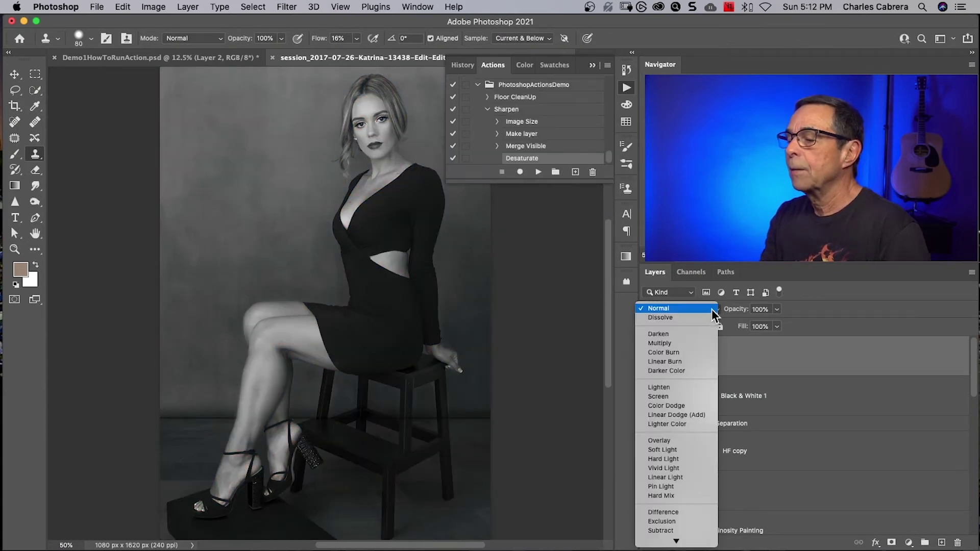
Resume recording and give Layer 7 Overlay blending at 100% opacity in Layer Style.
{"action": "left_click", "coordinate": [712, 309]}
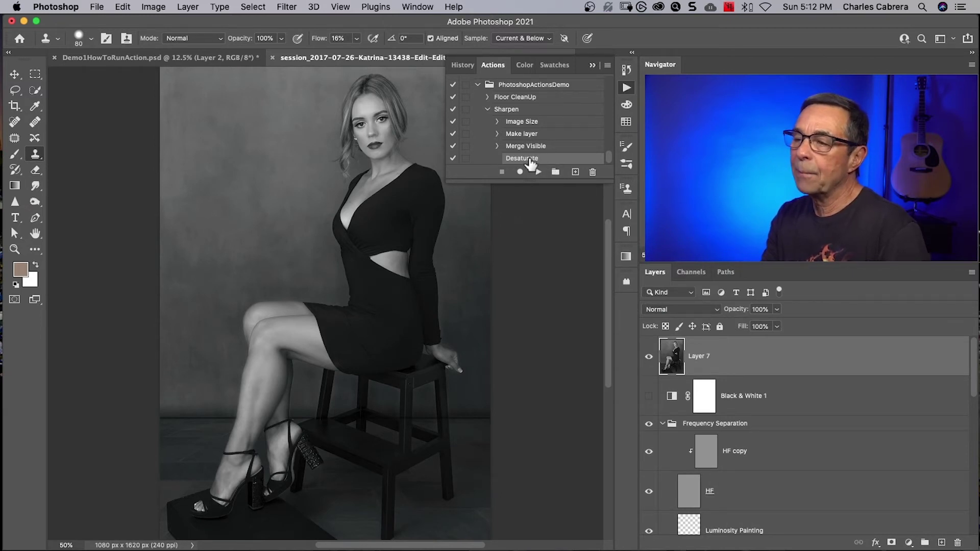
{"action": "left_click", "coordinate": [519, 171]}
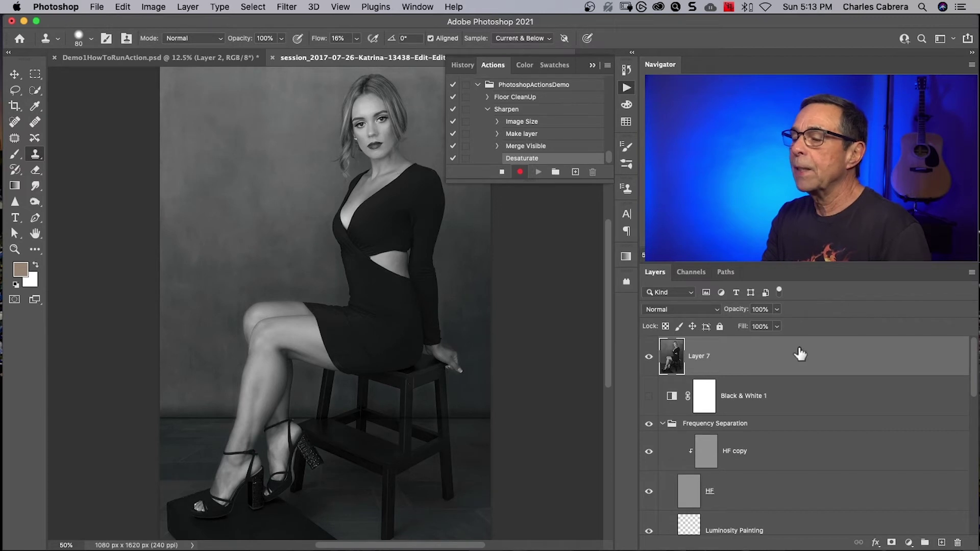
{"action": "double_click", "coordinate": [753, 360]}
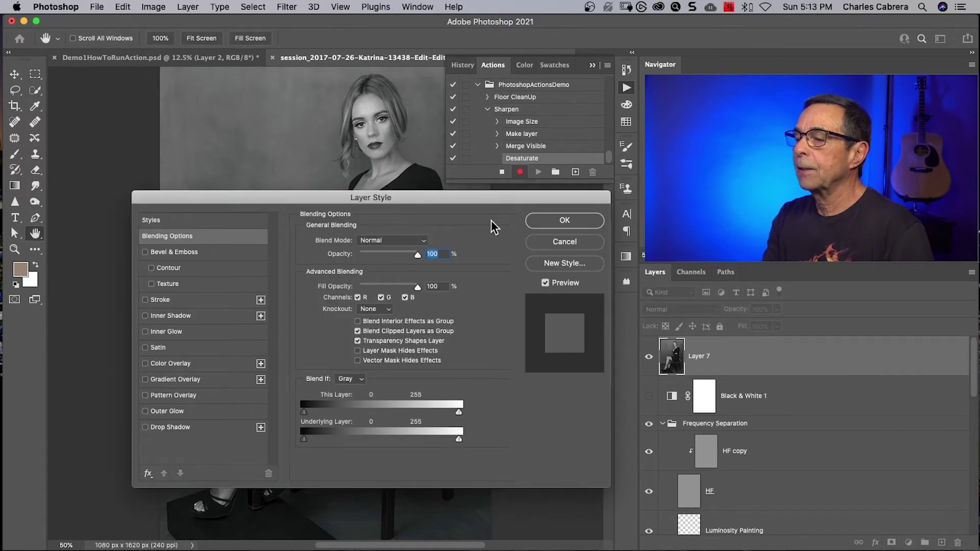
{"action": "left_click_drag", "start_coordinate": [451, 197], "coordinate": [449, 225]}
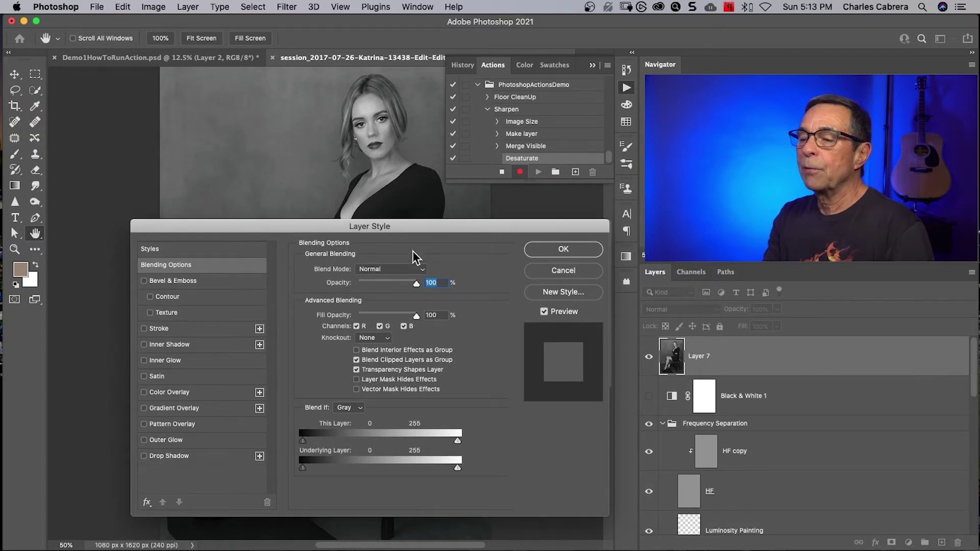
{"action": "left_click", "coordinate": [387, 270]}
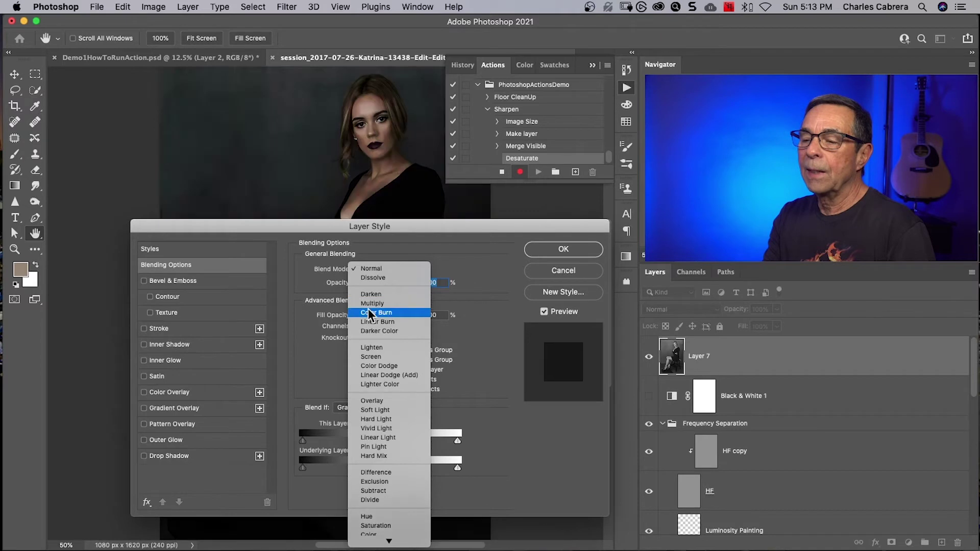
{"action": "left_click", "coordinate": [367, 400]}
{"action": "mouse_move", "coordinate": [417, 300]}
{"action": "left_mouse_down"}
{"action": "mouse_move", "coordinate": [372, 300]}
{"action": "mouse_move", "coordinate": [384, 298]}
{"action": "left_mouse_up"}
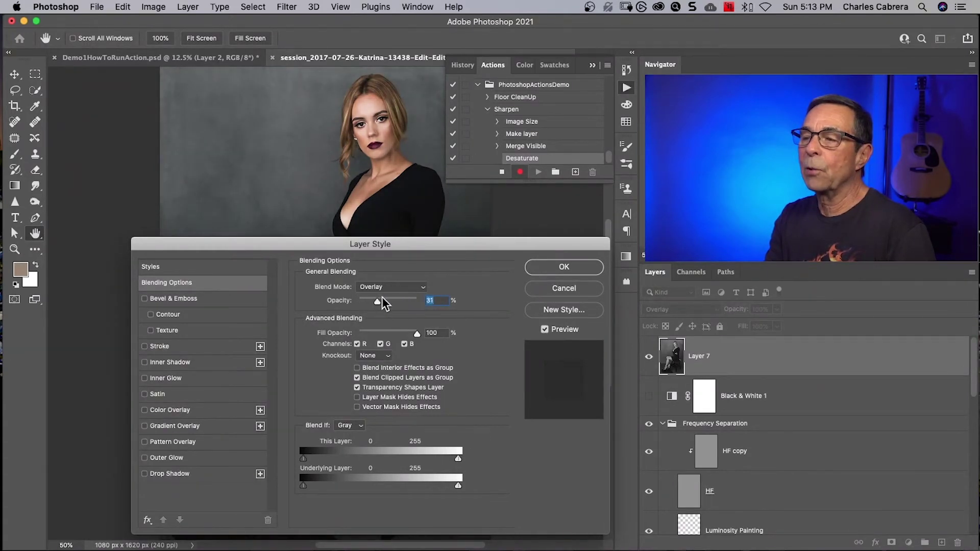
{"action": "left_click_drag", "start_coordinate": [382, 297], "coordinate": [418, 302]}
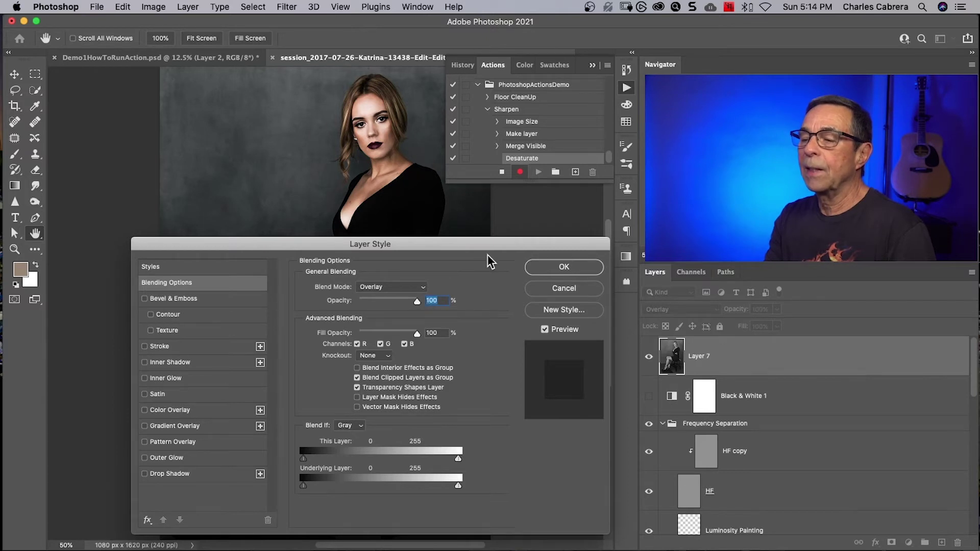
{"action": "left_click", "coordinate": [544, 267]}
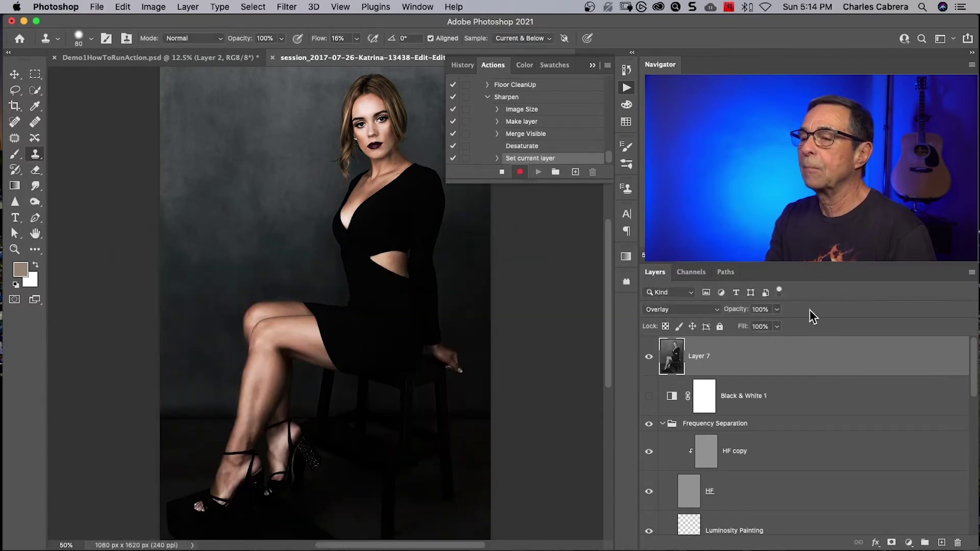
Apply a 1.1-pixel High Pass filter to Layer 7, then stop recording.
{"action": "left_click", "coordinate": [287, 7]}
{"action": "mouse_move", "coordinate": [295, 276]}
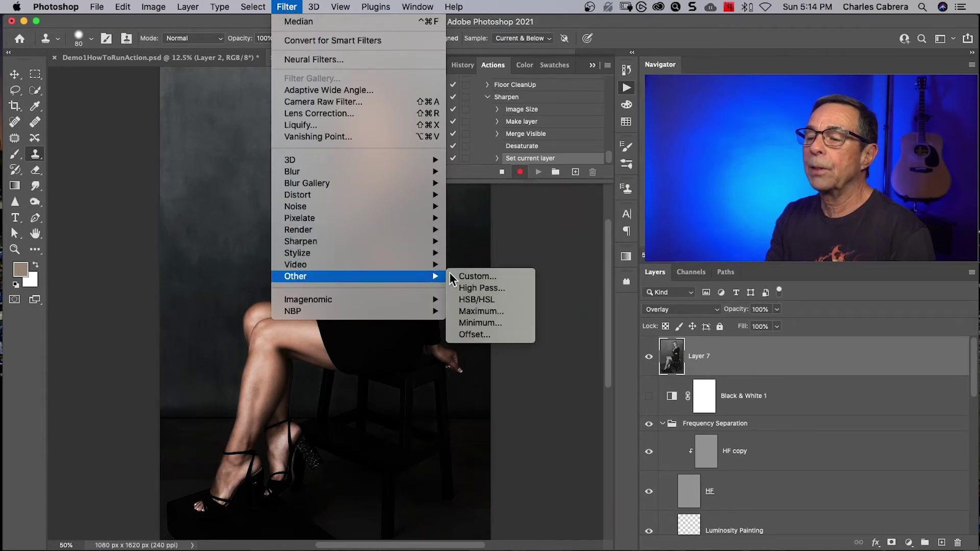
{"action": "left_click", "coordinate": [464, 285]}
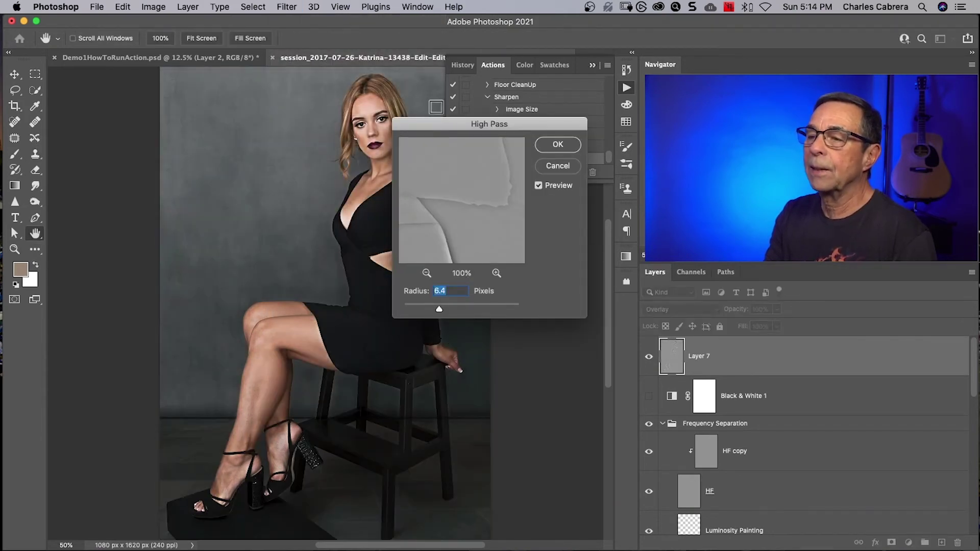
{"action": "left_click_drag", "start_coordinate": [459, 330], "coordinate": [430, 328]}
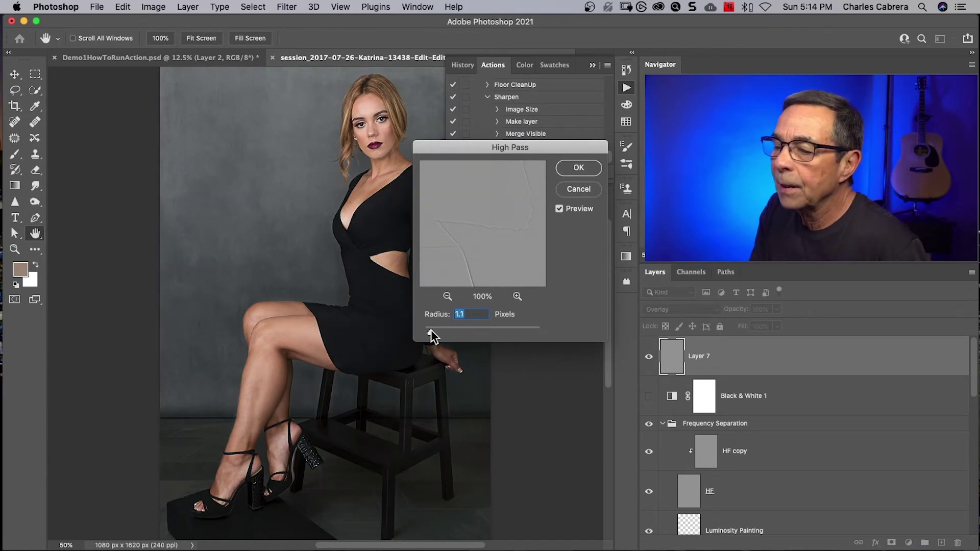
{"action": "left_click", "coordinate": [575, 167]}
{"action": "left_click", "coordinate": [502, 172]}
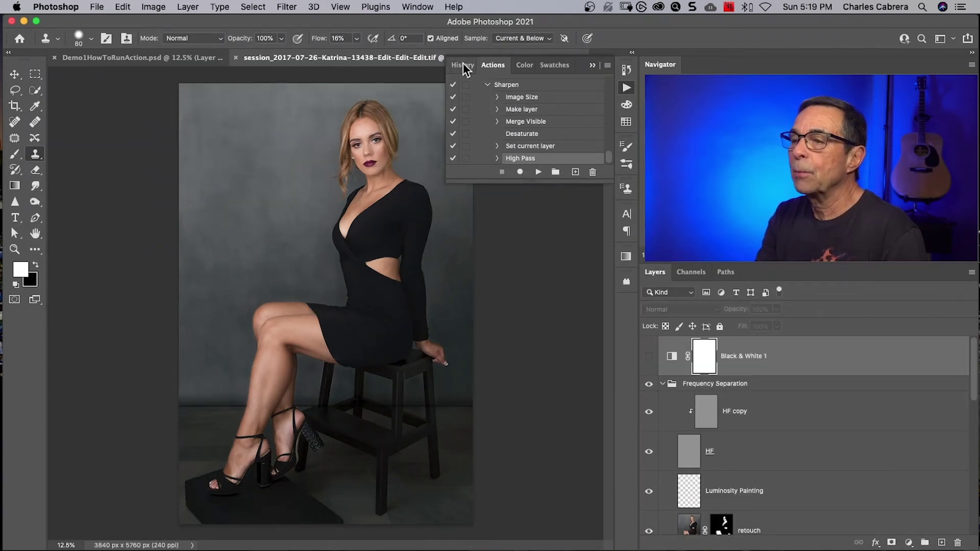
Revert the portrait to its opening snapshot and play the Sharpen action on it.
{"action": "left_click", "coordinate": [465, 66]}
{"action": "left_click", "coordinate": [492, 89]}
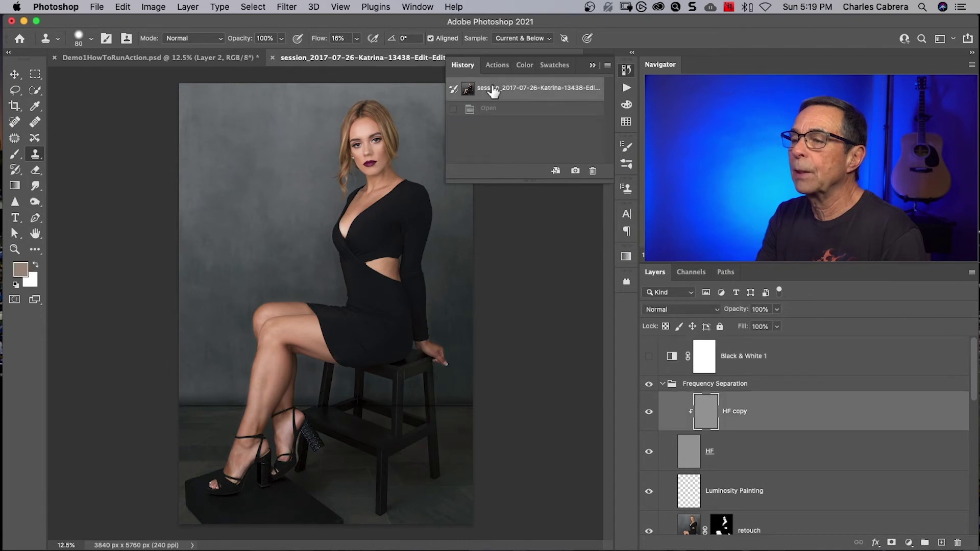
{"action": "left_click", "coordinate": [494, 65]}
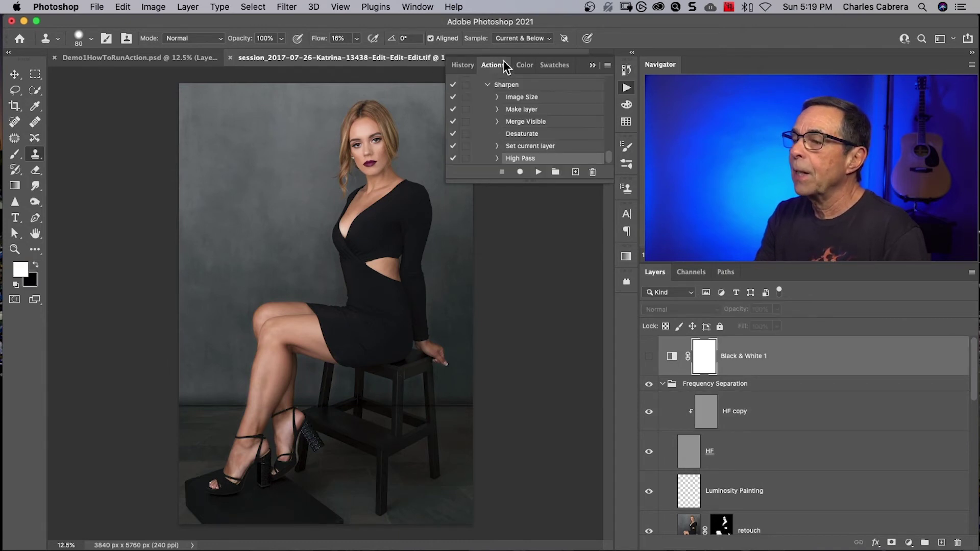
{"action": "scroll", "coordinate": [526, 125], "scroll_direction": "up", "scroll_amount": 3}
{"action": "left_click", "coordinate": [516, 119]}
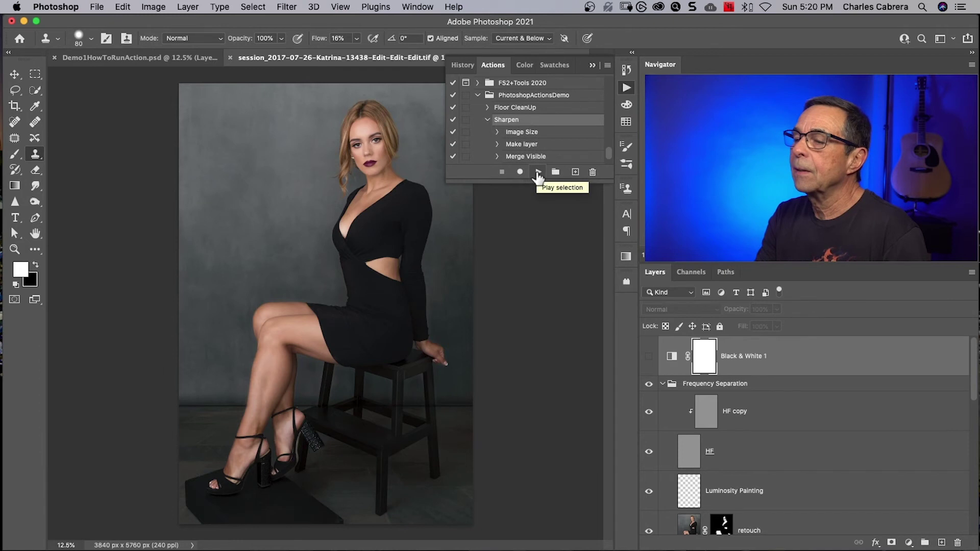
{"action": "left_click", "coordinate": [538, 172]}
Zoom the portrait to 50%, scroll through the history steps, then collapse the panel.
{"action": "key", "text": "super+plus"}
{"action": "key", "text": "super+plus"}
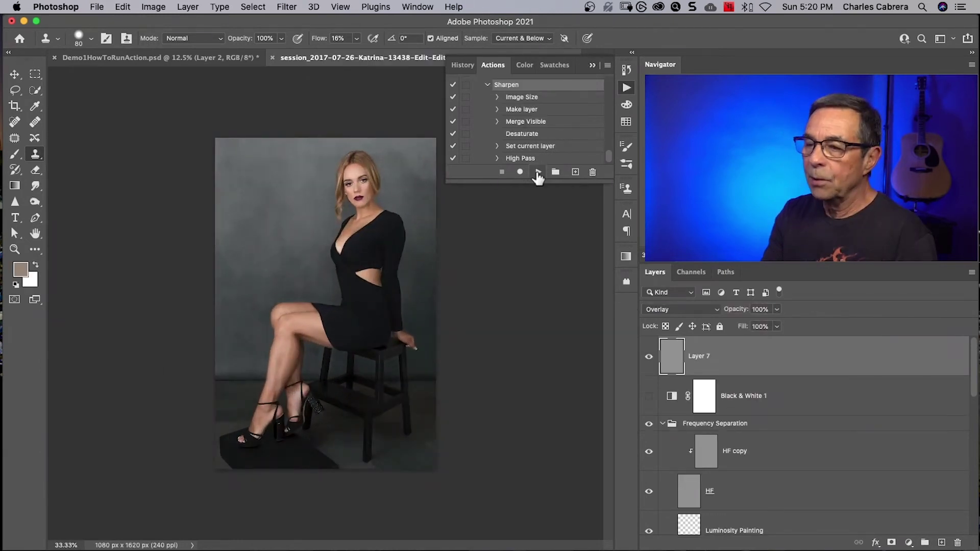
{"action": "key", "text": "super+plus"}
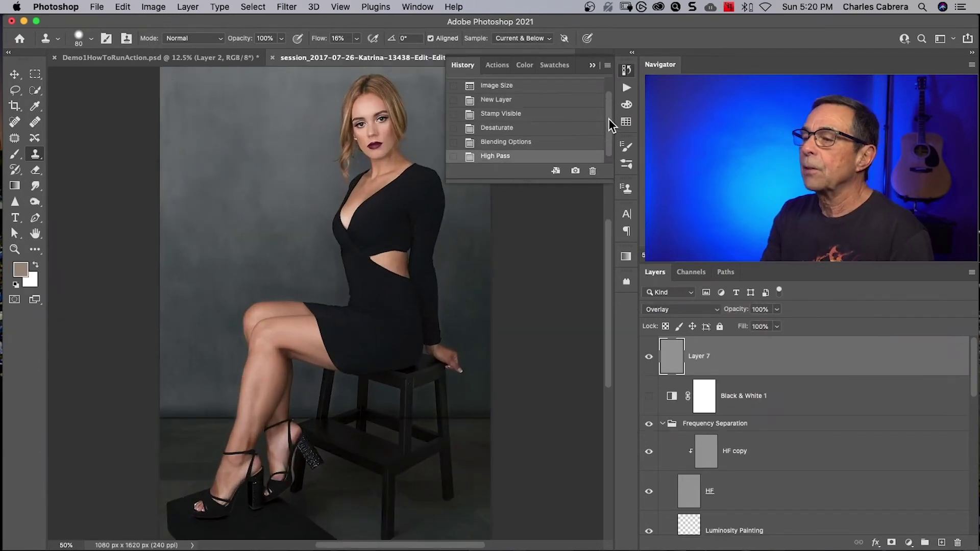
{"action": "left_click_drag", "start_coordinate": [608, 119], "coordinate": [609, 96]}
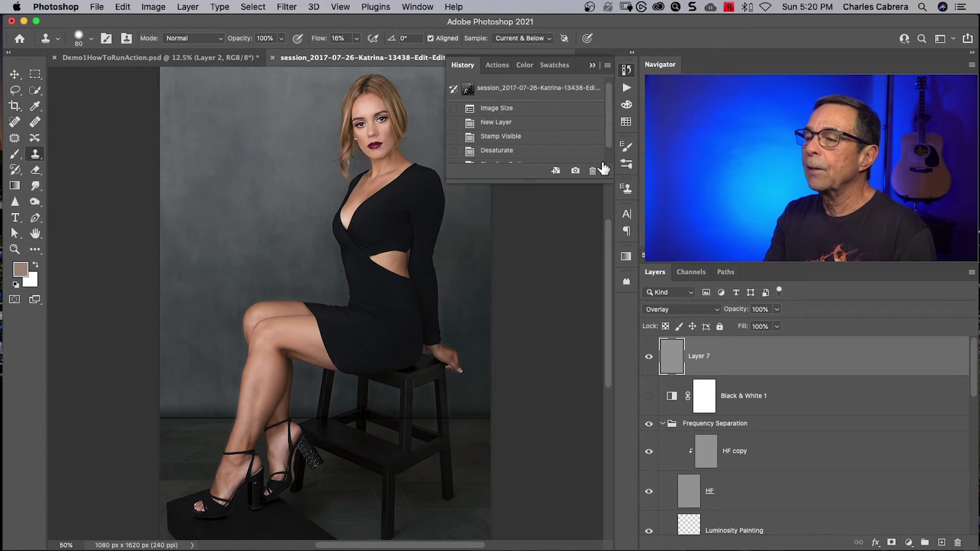
{"action": "left_click_drag", "start_coordinate": [608, 137], "coordinate": [609, 143]}
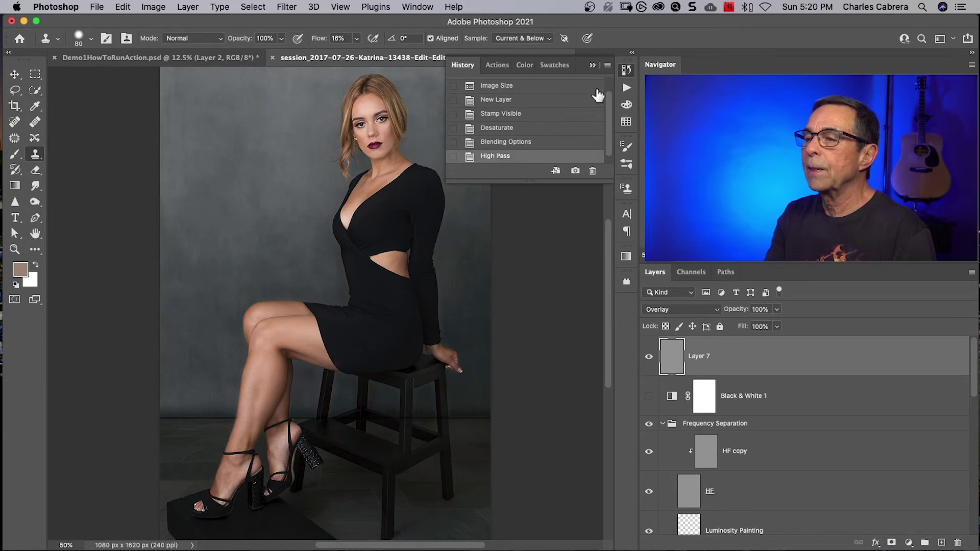
{"action": "left_click", "coordinate": [591, 65]}
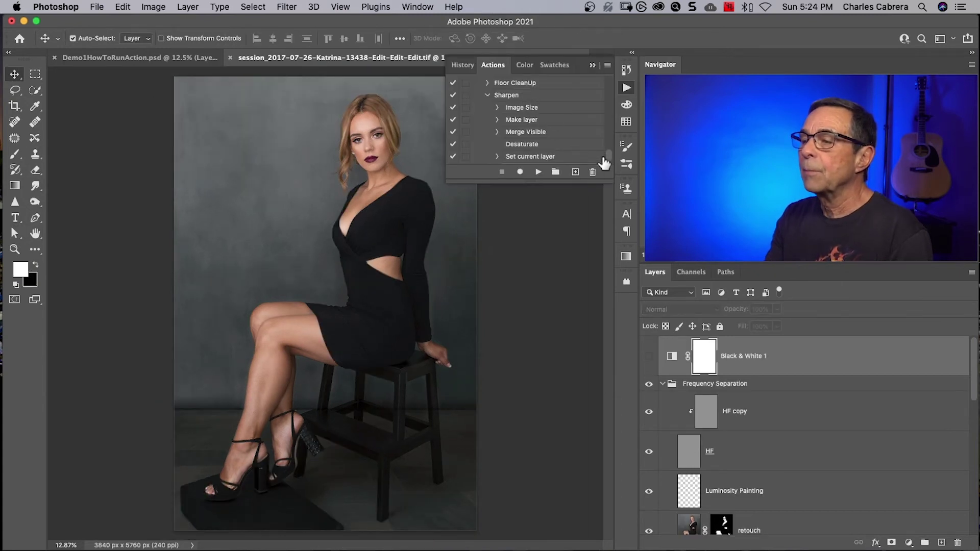
Turn on the High Pass dialog toggle, then run Sharpen with a 1.2-pixel radius.
{"action": "left_click_drag", "start_coordinate": [607, 154], "coordinate": [606, 159]}
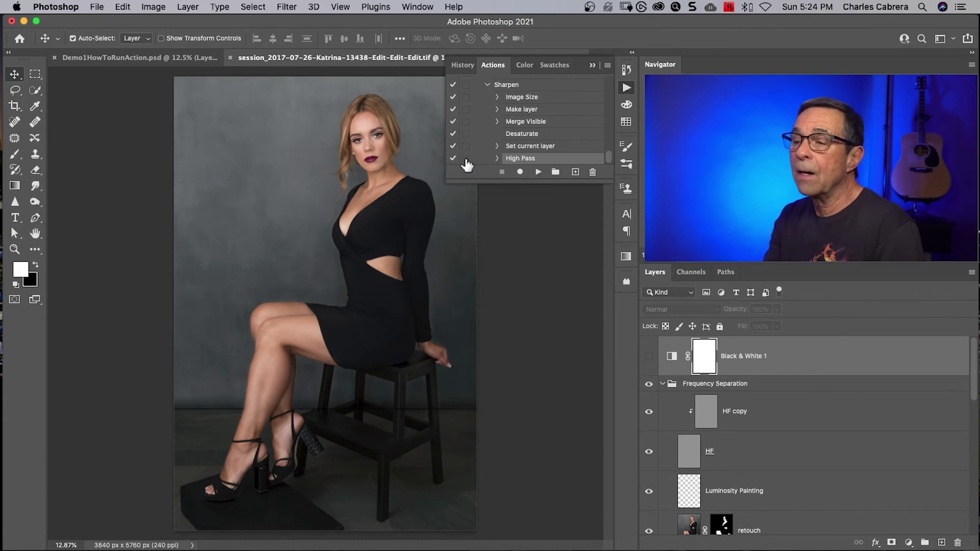
{"action": "left_click", "coordinate": [465, 158]}
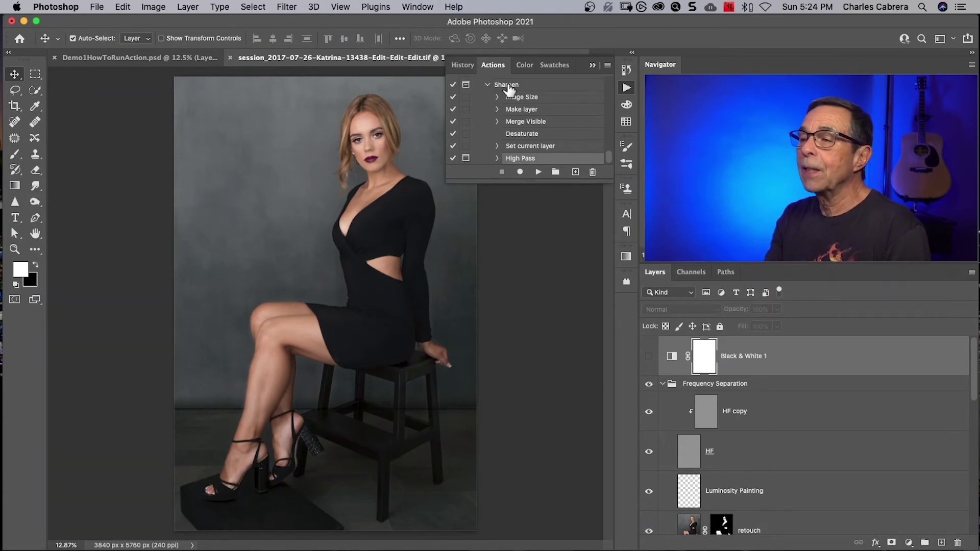
{"action": "left_click", "coordinate": [508, 86]}
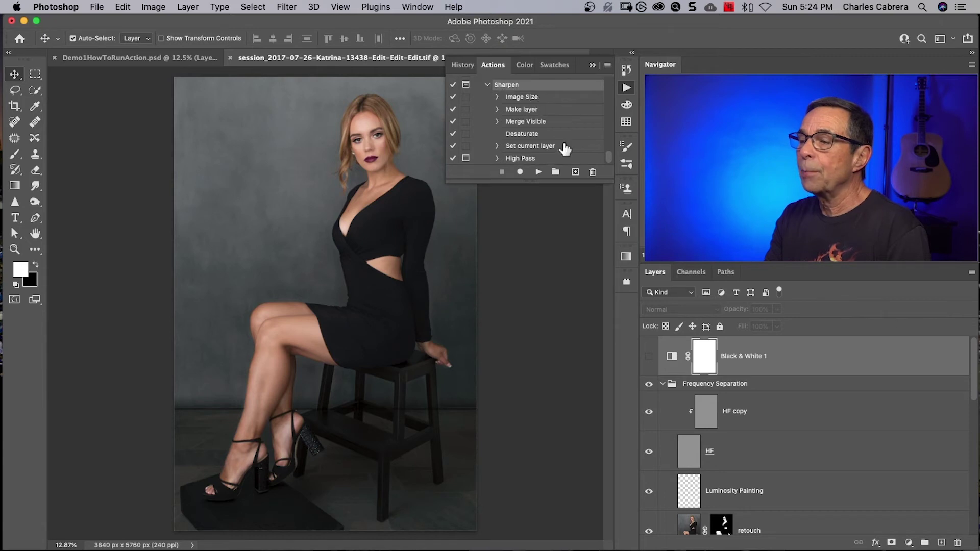
{"action": "left_click", "coordinate": [538, 172]}
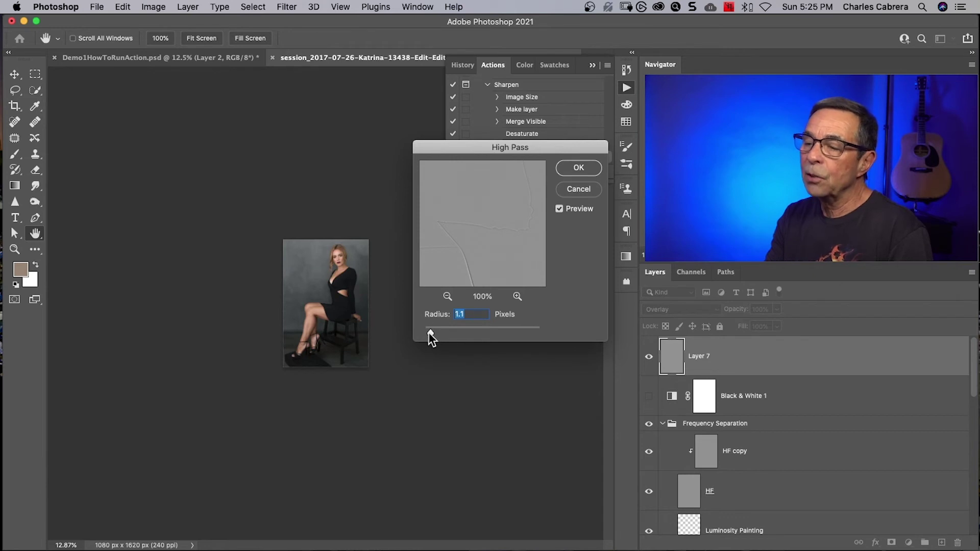
{"action": "type", "text": "1.2"}
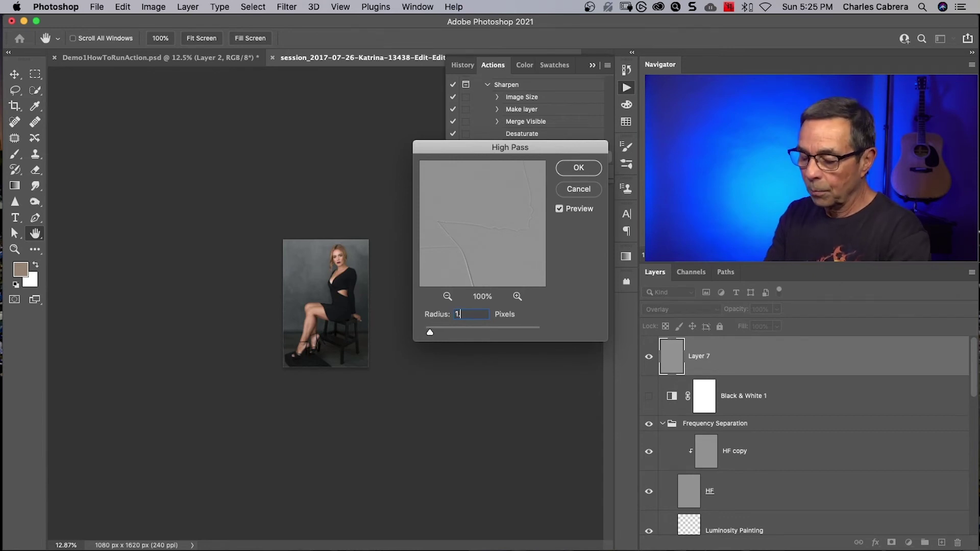
{"action": "left_click", "coordinate": [566, 169]}
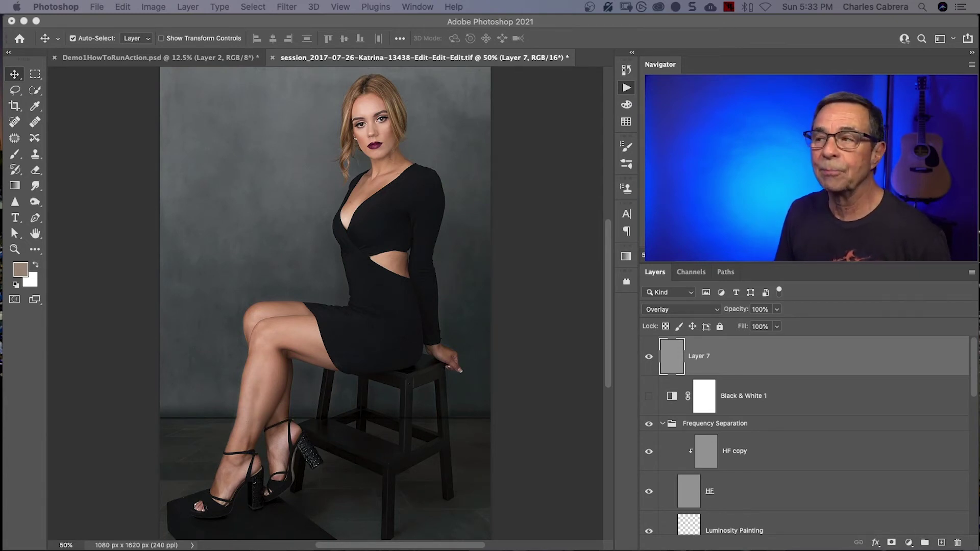
{"action": "left_click", "coordinate": [626, 87]}
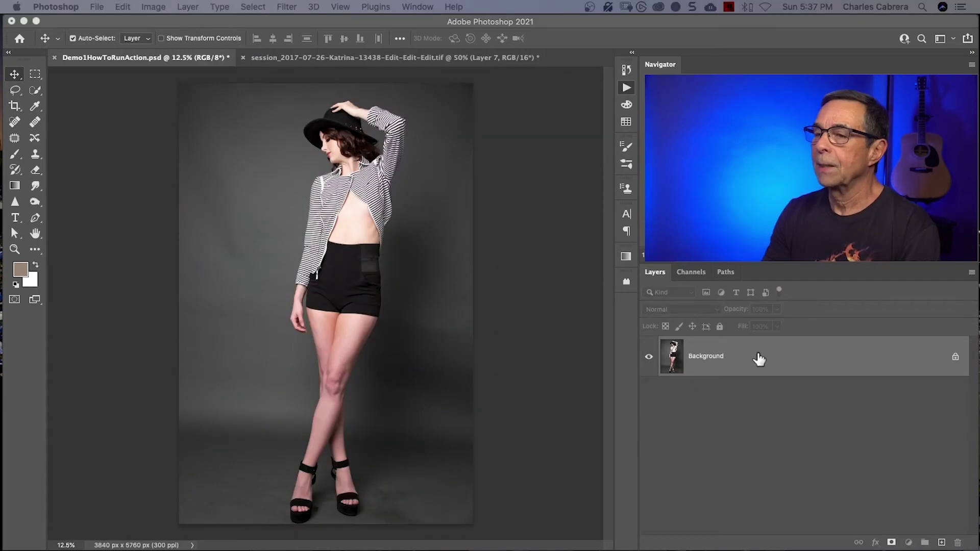
In the PhotoshopActionsDemo set, start recording a new action named 'CutOut Subject'.
{"action": "left_click", "coordinate": [626, 88]}
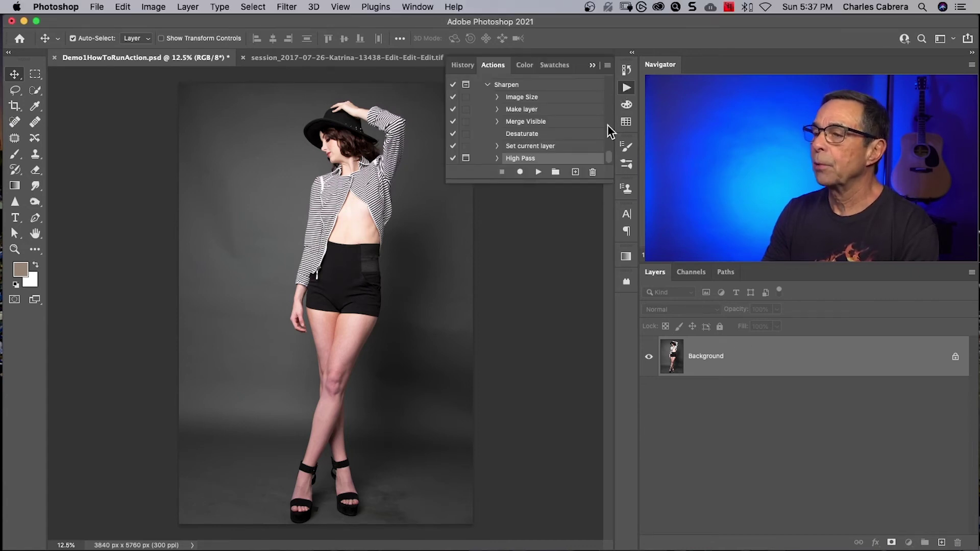
{"action": "left_click", "coordinate": [487, 84]}
{"action": "left_click", "coordinate": [531, 134]}
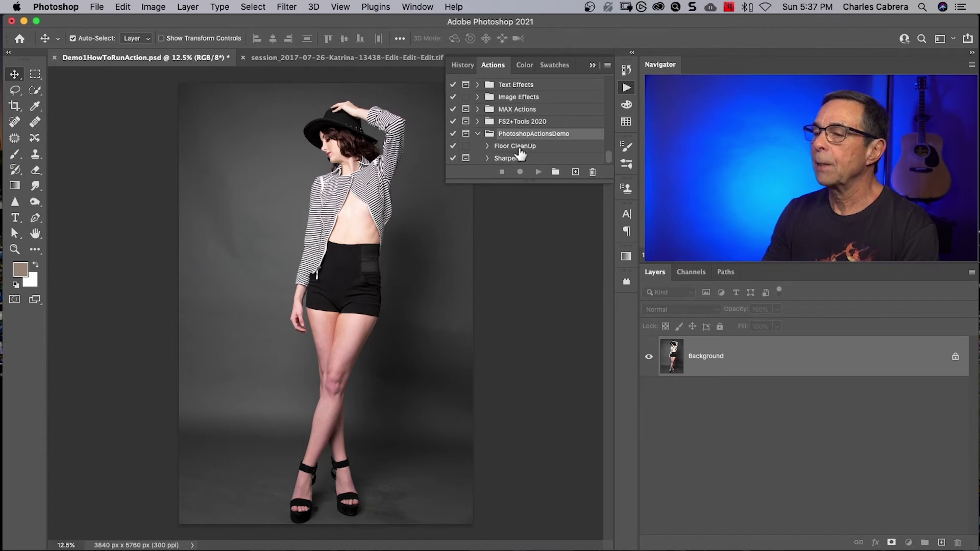
{"action": "left_click", "coordinate": [575, 172]}
{"action": "type", "text": "CutOut Subject"}
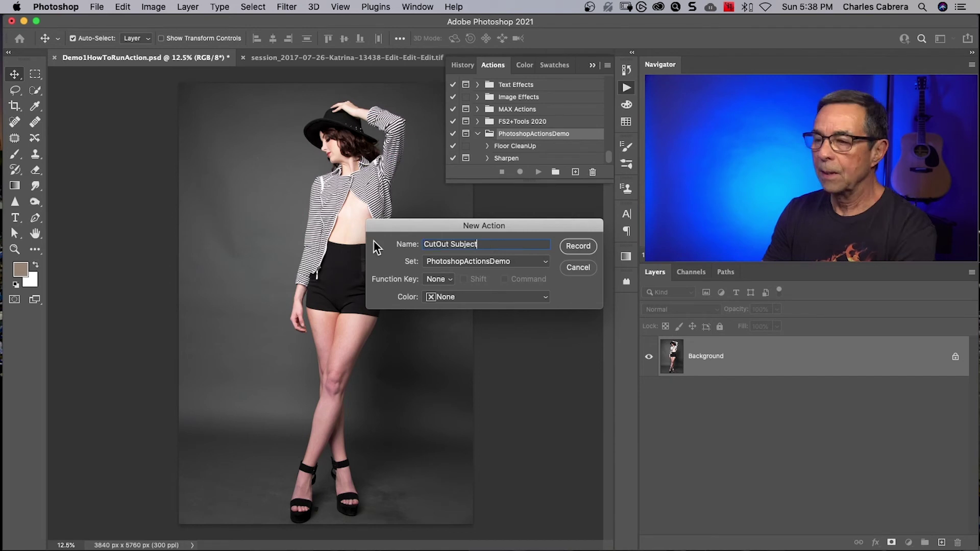
{"action": "left_click", "coordinate": [582, 247]}
Copy the photo to Layer 1 and mask it to the model using Select Subject.
{"action": "key", "text": "ctrl+j"}
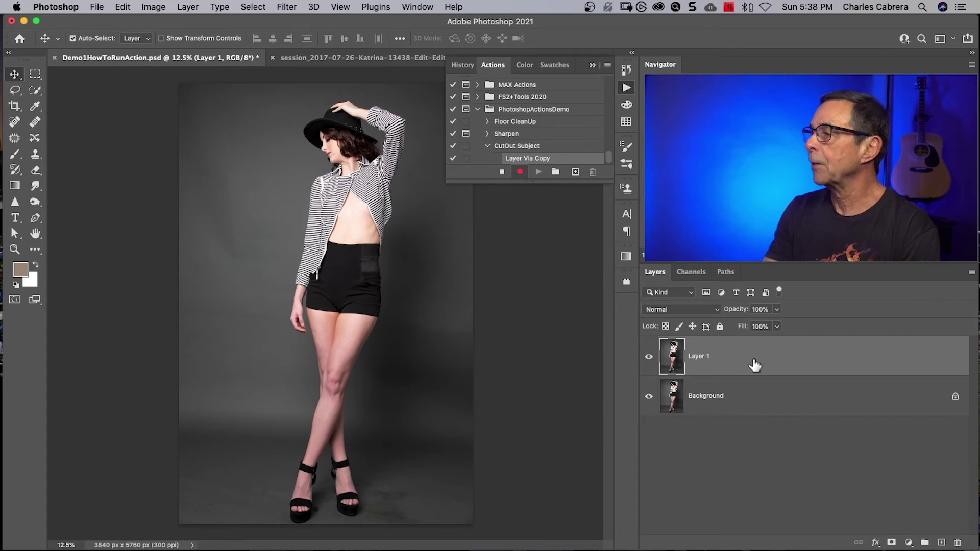
{"action": "left_click", "coordinate": [37, 90]}
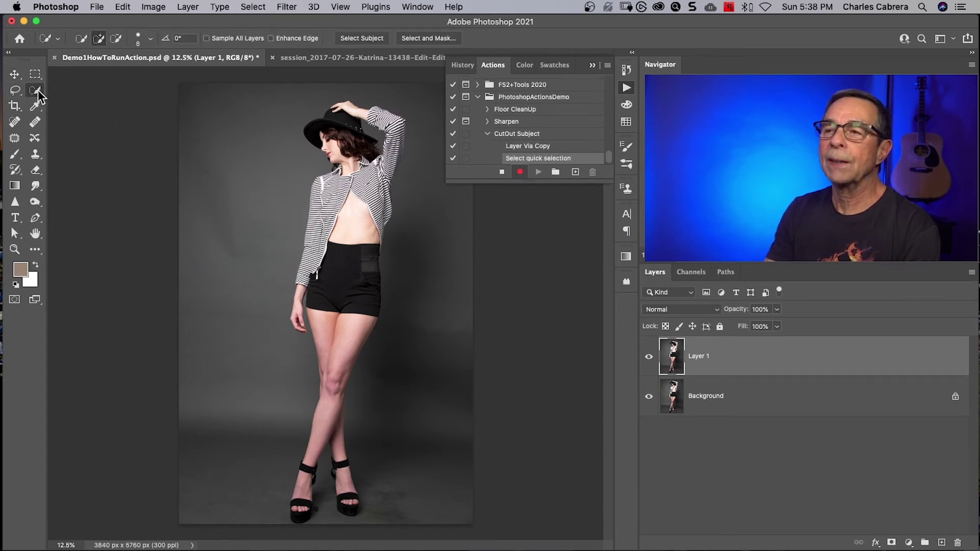
{"action": "left_click", "coordinate": [360, 38]}
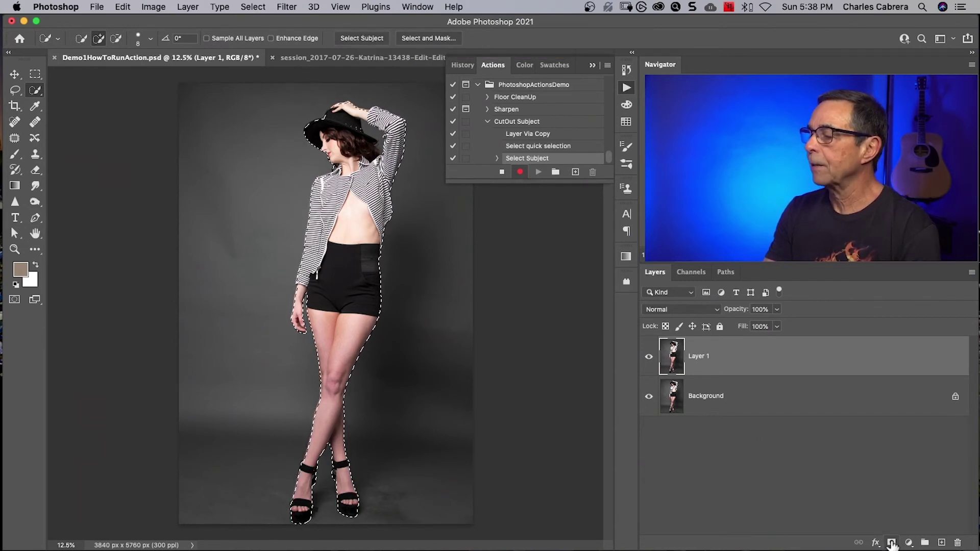
{"action": "left_click", "coordinate": [891, 543]}
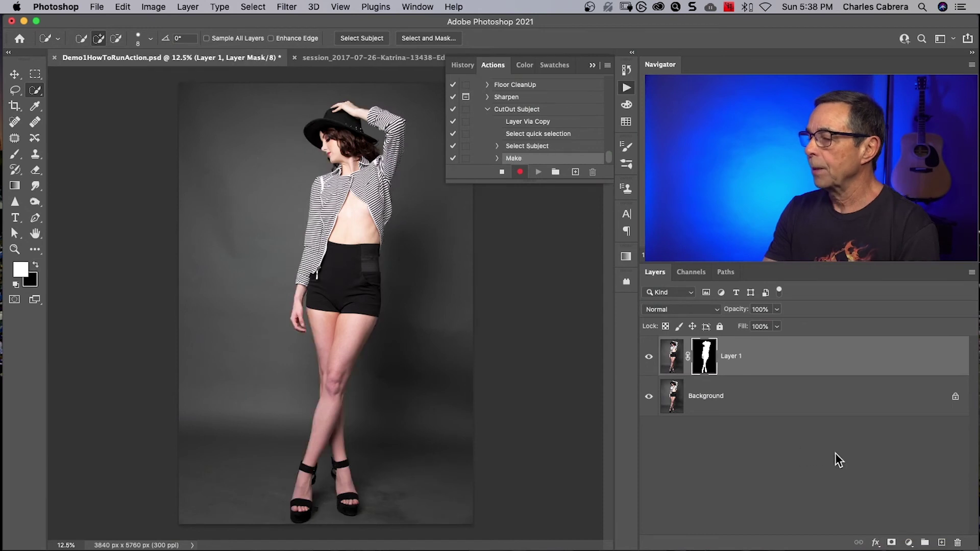
Add a solid-colour fill layer and move it beneath Layer 1 as the backdrop.
{"action": "left_click", "coordinate": [909, 542]}
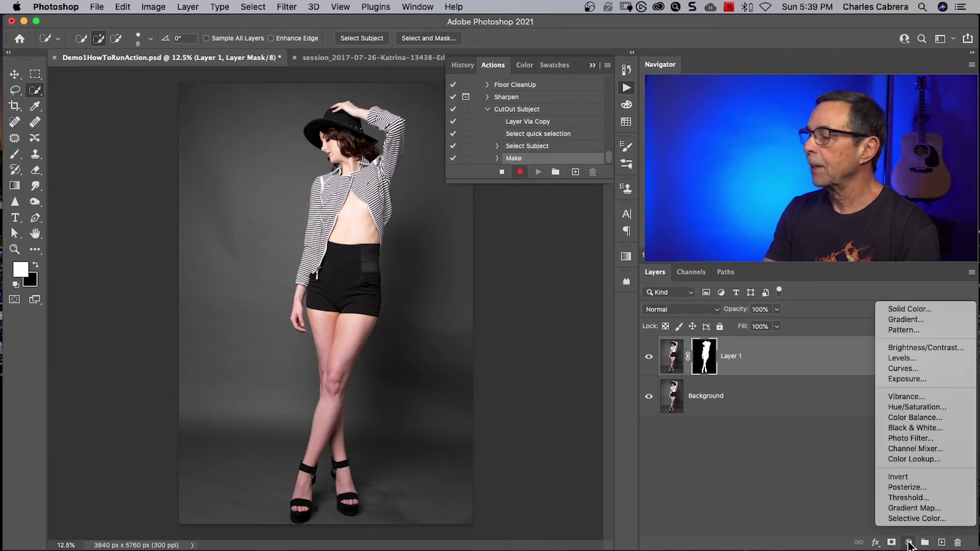
{"action": "left_click", "coordinate": [918, 308]}
{"action": "left_click", "coordinate": [429, 170]}
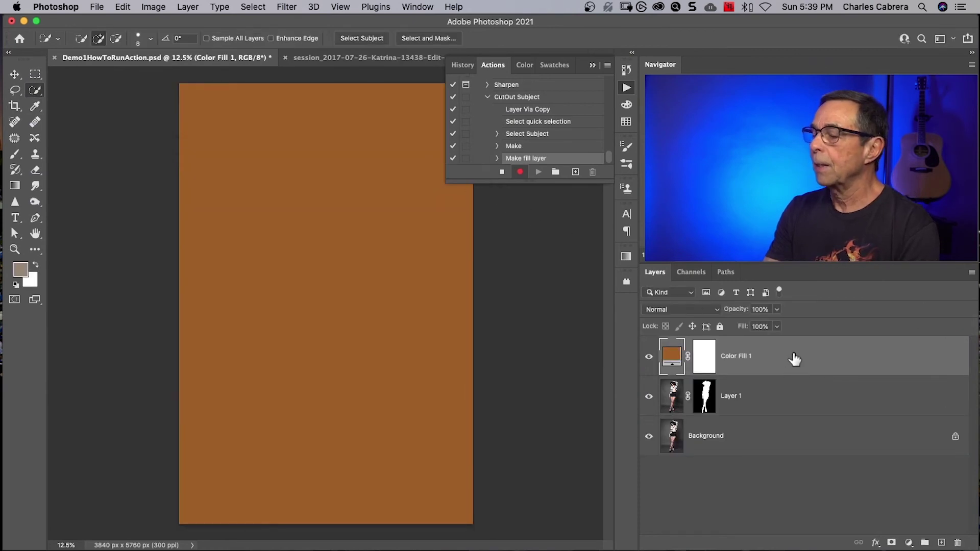
{"action": "left_click_drag", "start_coordinate": [794, 359], "coordinate": [794, 404]}
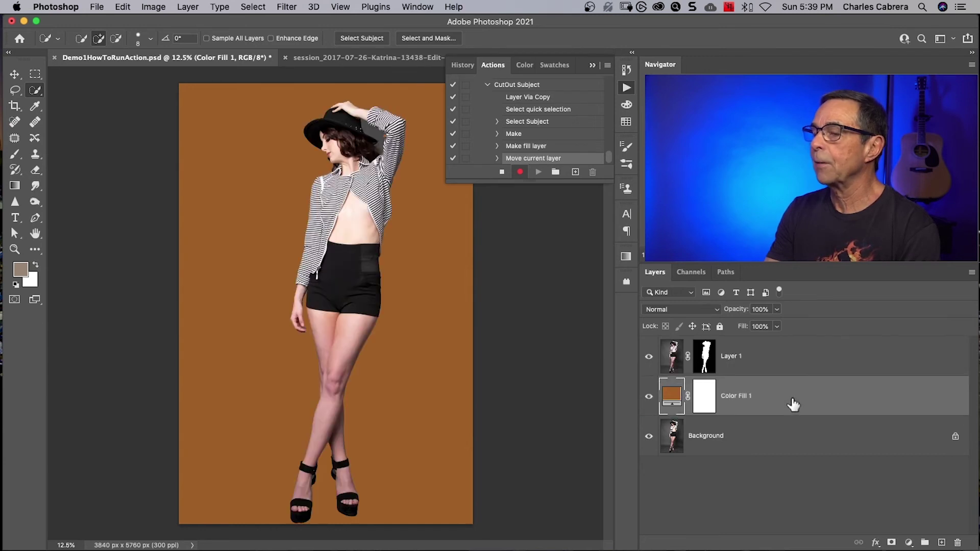
Stop recording and revert the photo to its original opened state in History.
{"action": "left_click", "coordinate": [502, 172]}
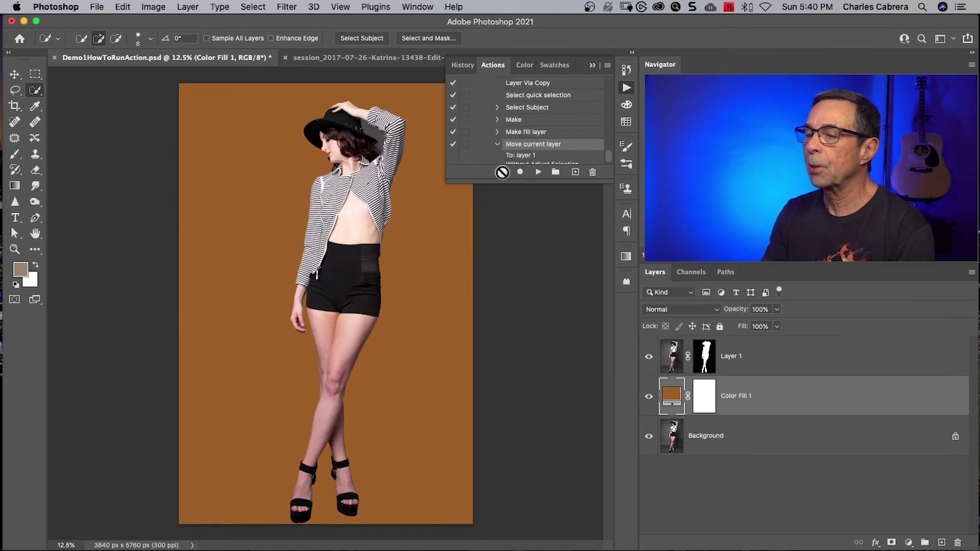
{"action": "left_click", "coordinate": [794, 438]}
{"action": "left_click_drag", "start_coordinate": [610, 109], "coordinate": [612, 88]}
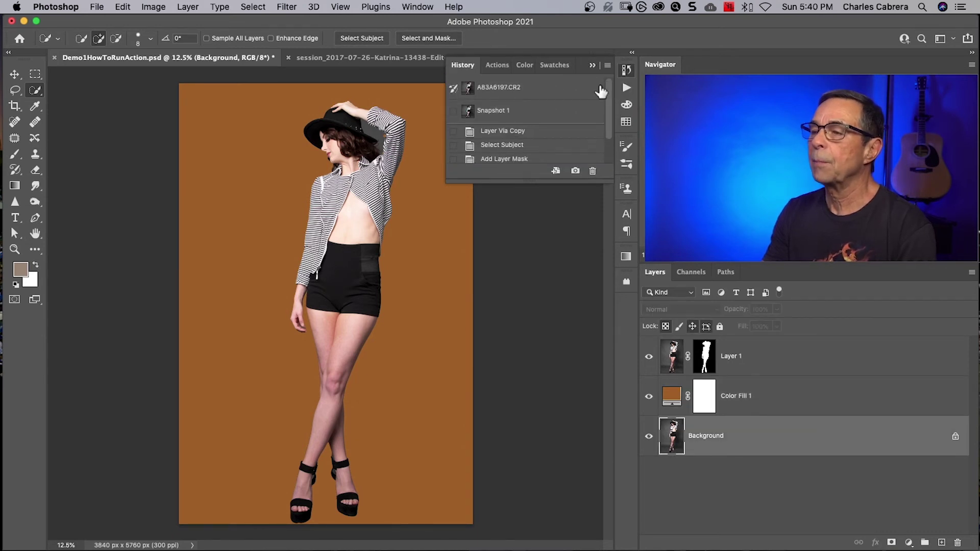
{"action": "left_click", "coordinate": [526, 94]}
Play CutOut Subject on the reverted photo and select its Move current layer step.
{"action": "left_click", "coordinate": [497, 65]}
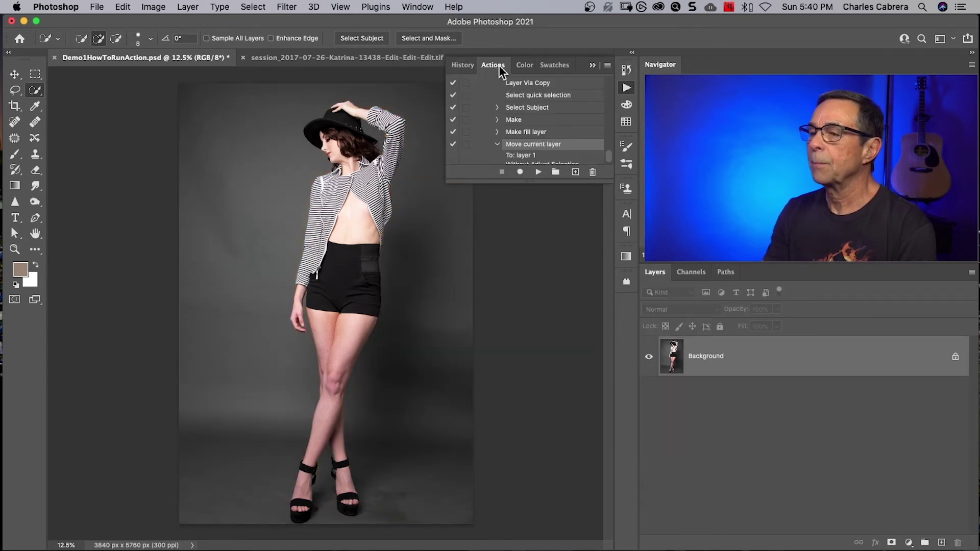
{"action": "scroll", "coordinate": [572, 102], "scroll_direction": "up", "scroll_amount": 5}
{"action": "left_click", "coordinate": [536, 132]}
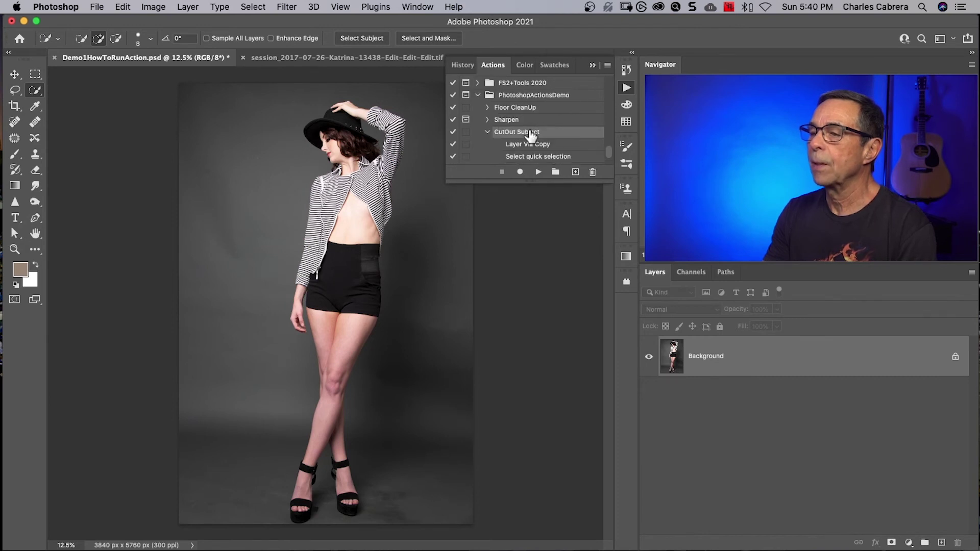
{"action": "left_click", "coordinate": [538, 173]}
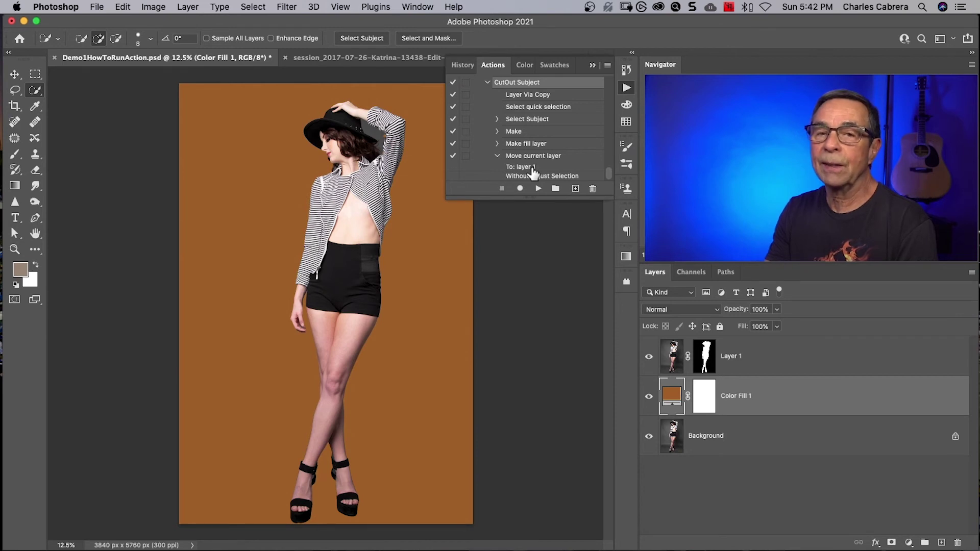
{"action": "left_click", "coordinate": [540, 158]}
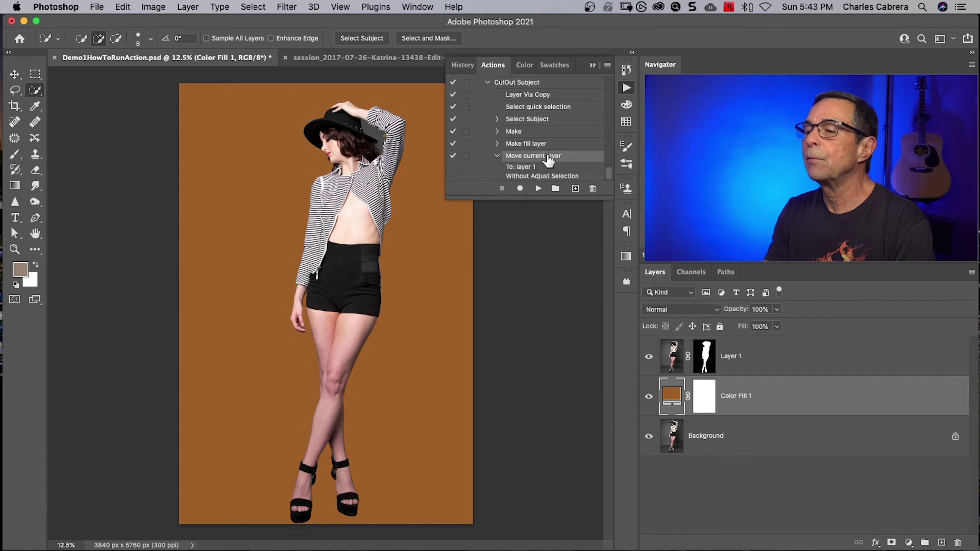
Revert the image to Snapshot 1 and resume recording into CutOut Subject.
{"action": "left_click", "coordinate": [462, 65]}
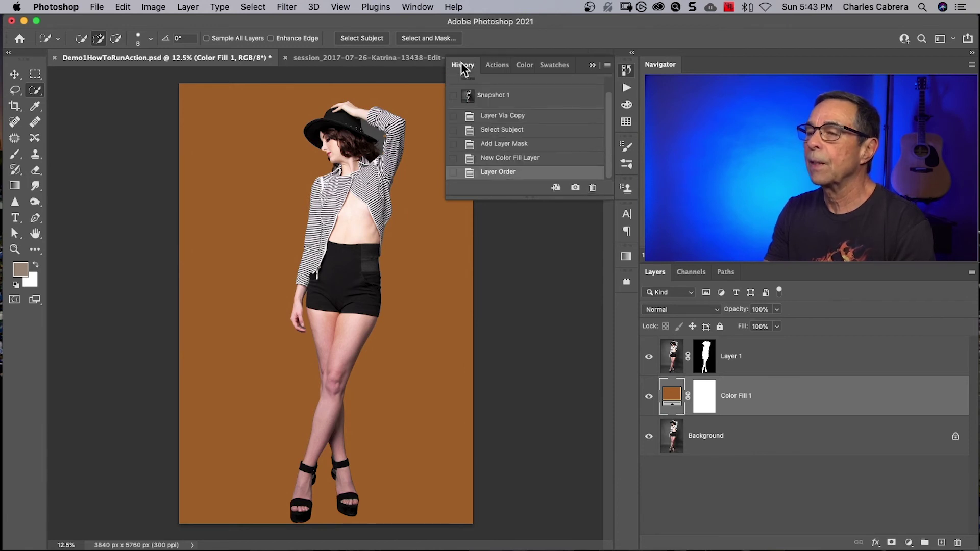
{"action": "left_click", "coordinate": [516, 97]}
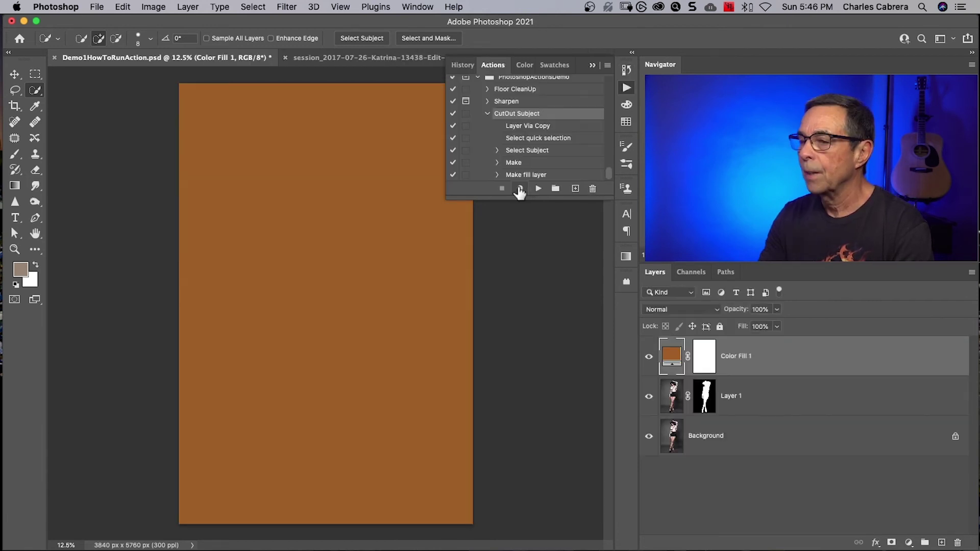
{"action": "left_click", "coordinate": [519, 189]}
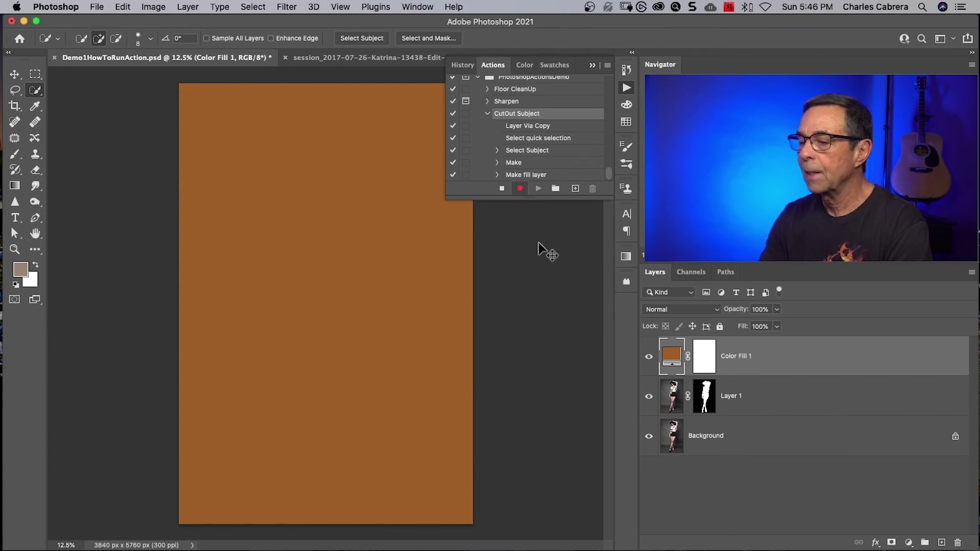
Record moving the colour fill below Layer 1 and selecting Layer 1, then stop recording.
{"action": "key", "text": "ctrl+bracketleft"}
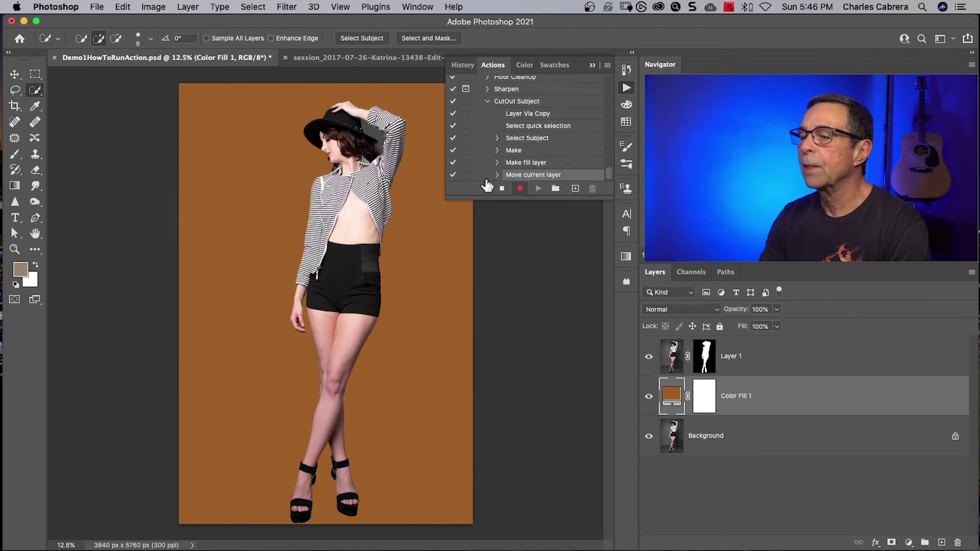
{"action": "left_click_drag", "start_coordinate": [575, 199], "coordinate": [576, 218]}
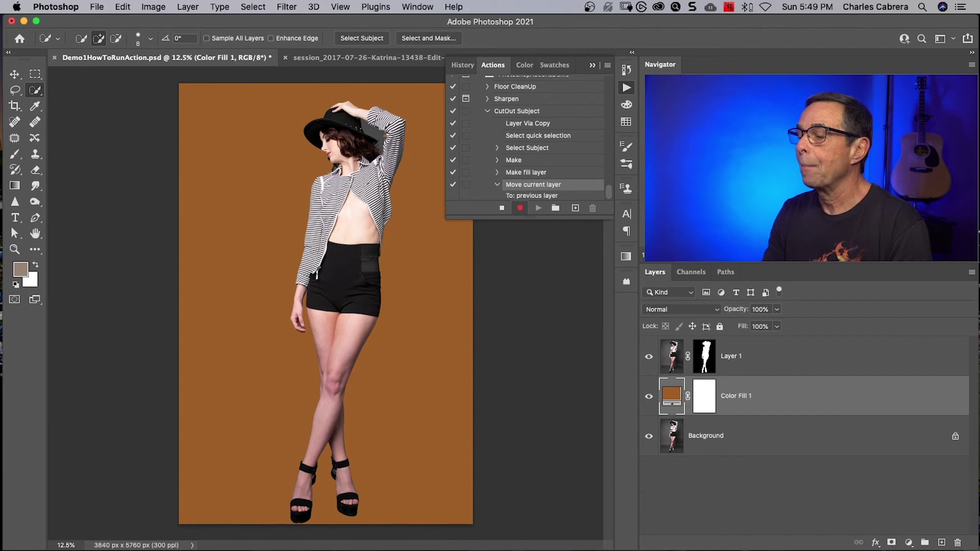
{"action": "left_click", "coordinate": [794, 366]}
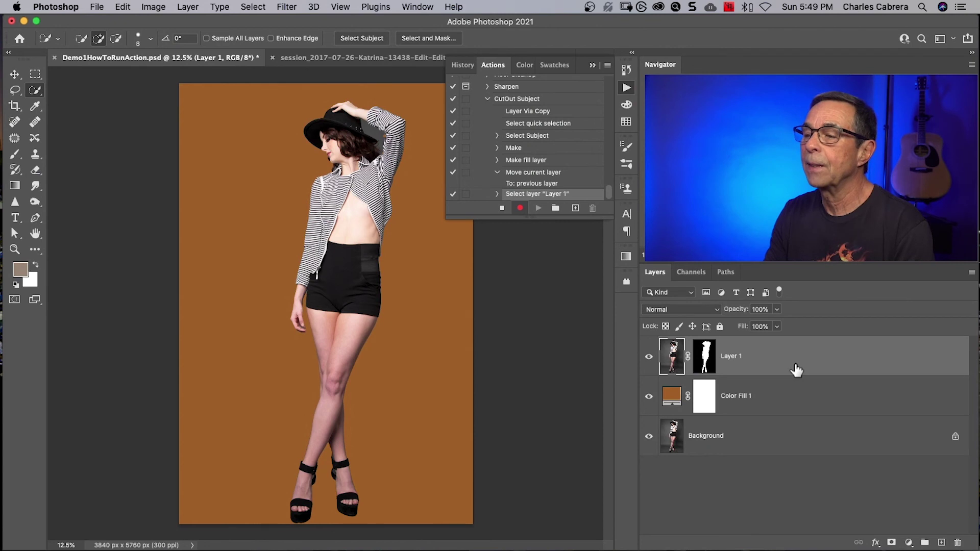
{"action": "left_click", "coordinate": [501, 209]}
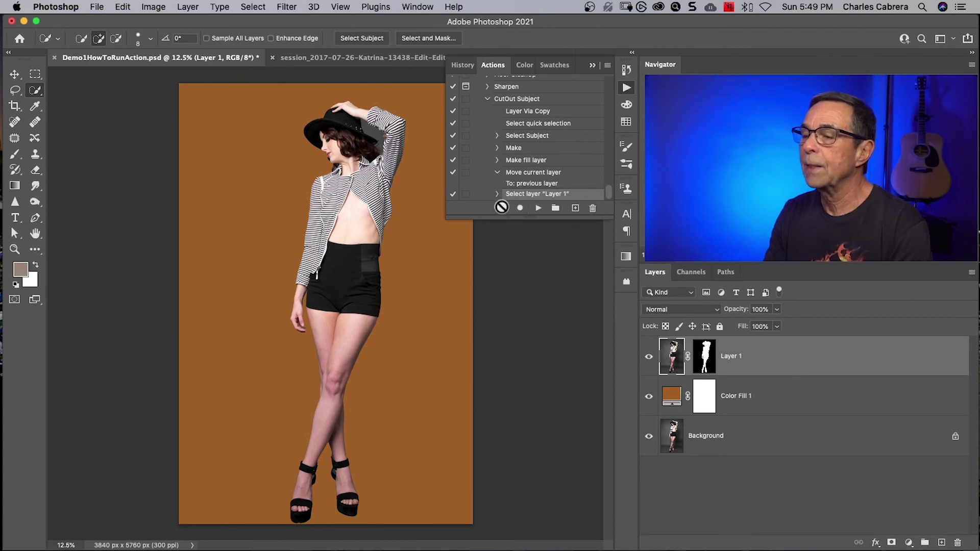
Delete the Select layer 'Layer 1' step, select Color Fill 1, and resume recording.
{"action": "left_click", "coordinate": [593, 209]}
{"action": "left_click", "coordinate": [788, 401]}
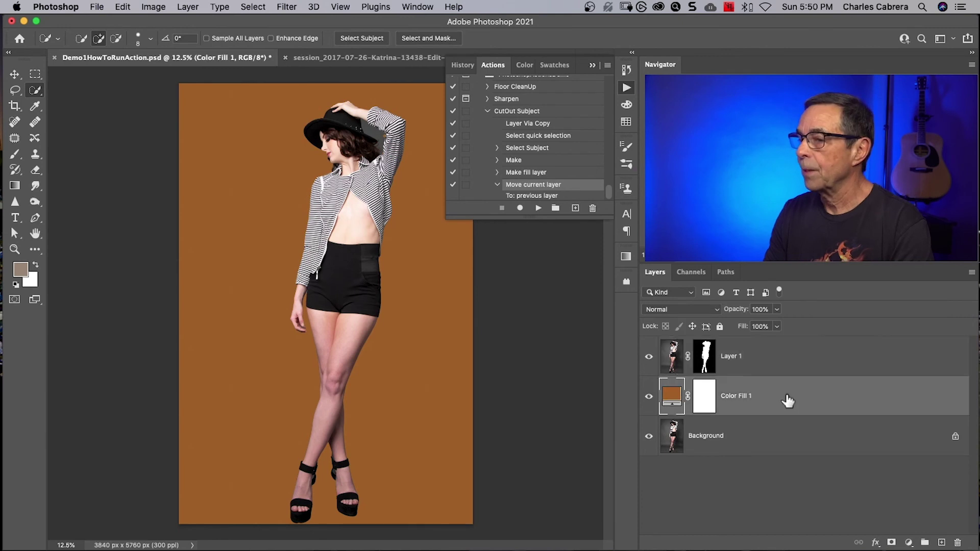
{"action": "left_click", "coordinate": [517, 205]}
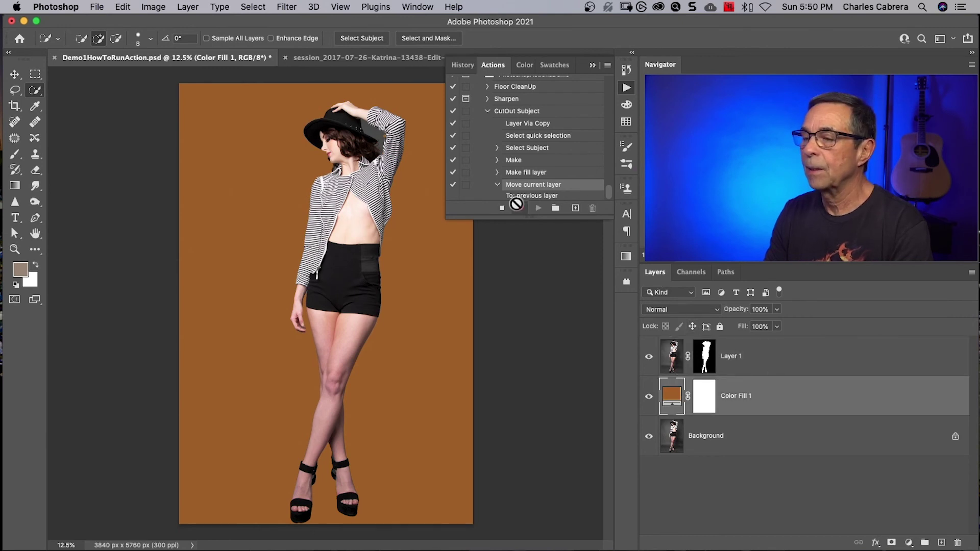
Record selecting the forward layer, adding empty Layer 2 clipped to Layer 1, then stop.
{"action": "left_click", "coordinate": [819, 372]}
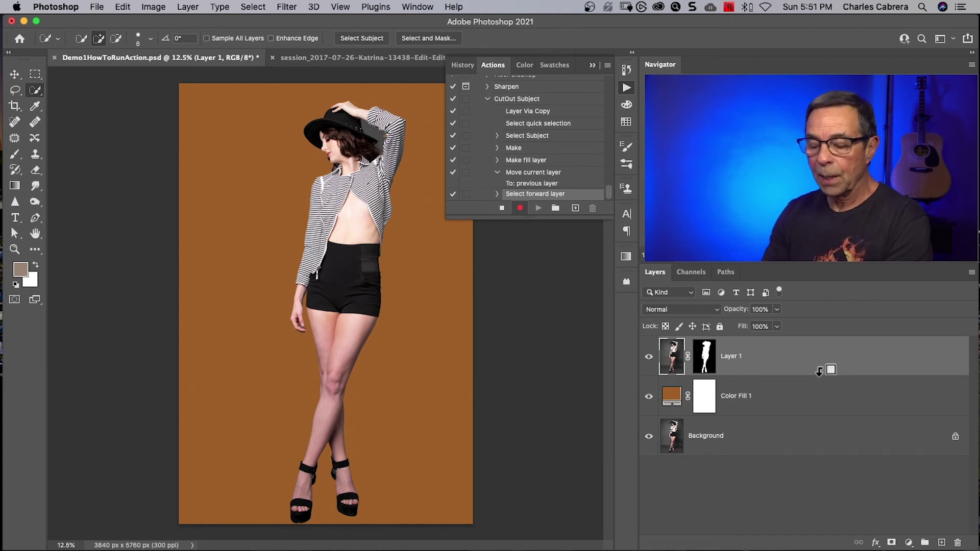
{"action": "key", "text": "super+shift+alt+n"}
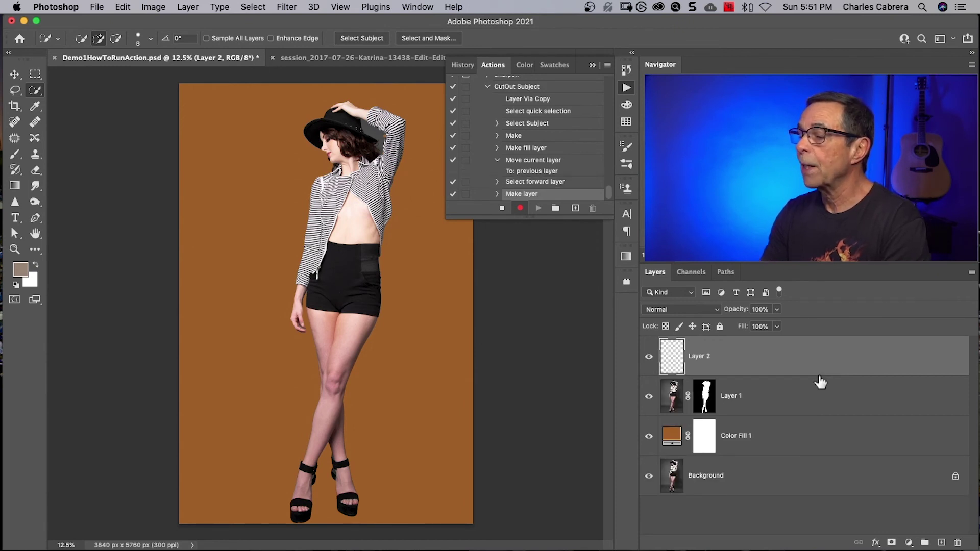
{"action": "left_click_drag", "start_coordinate": [818, 381], "coordinate": [819, 371]}
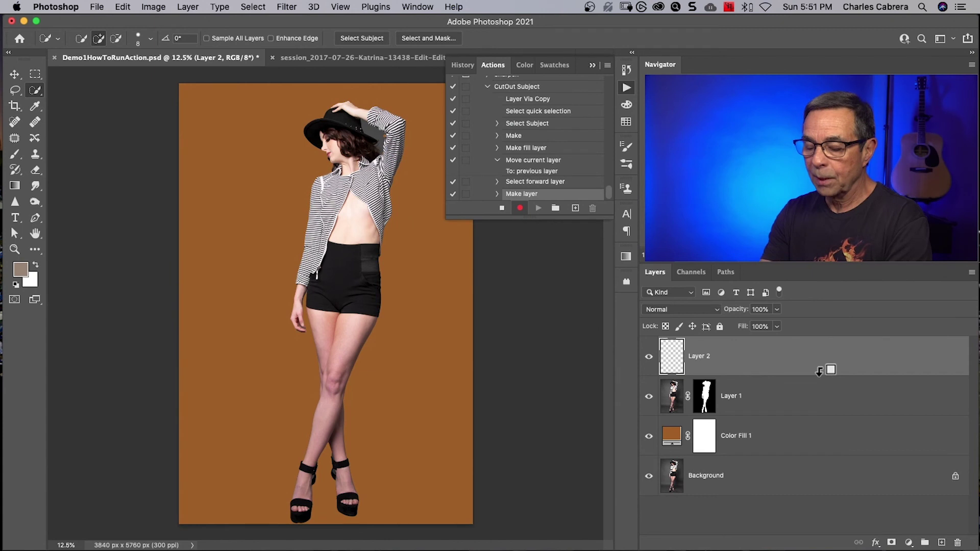
{"action": "left_click", "coordinate": [819, 371], "text": "alt"}
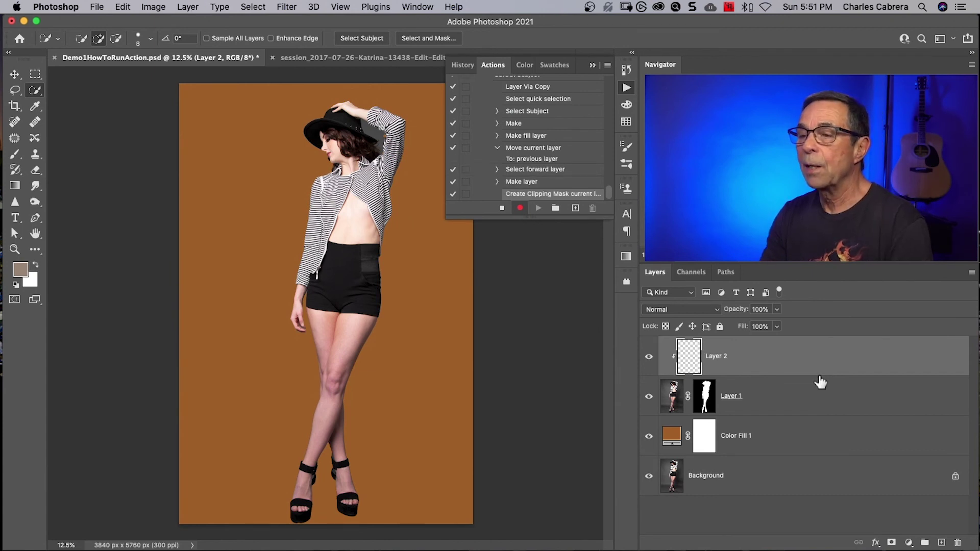
{"action": "left_click", "coordinate": [503, 209]}
Revert to the A83A6197.CR2 snapshot and play CutOut Subject on the photo.
{"action": "left_click", "coordinate": [464, 67]}
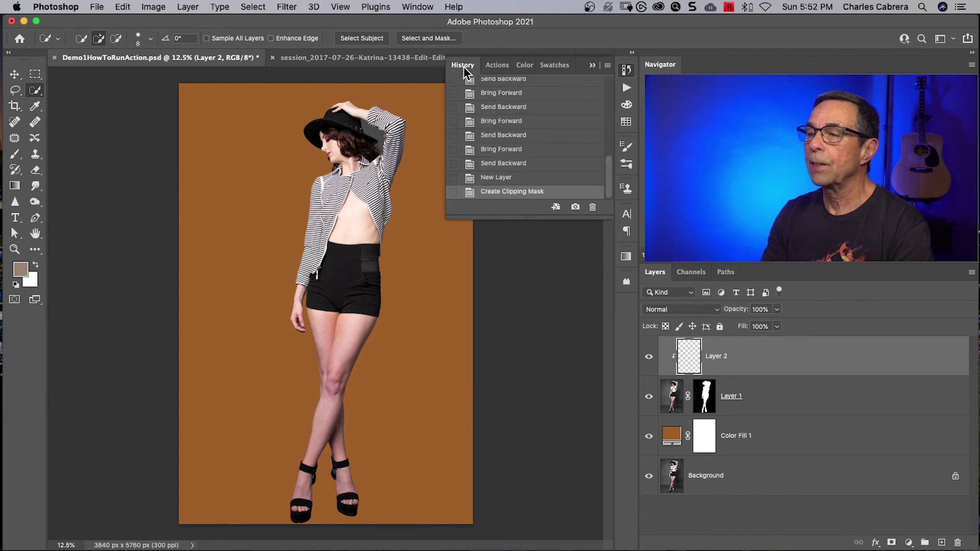
{"action": "left_click_drag", "start_coordinate": [608, 184], "coordinate": [608, 92]}
{"action": "left_click", "coordinate": [519, 77]}
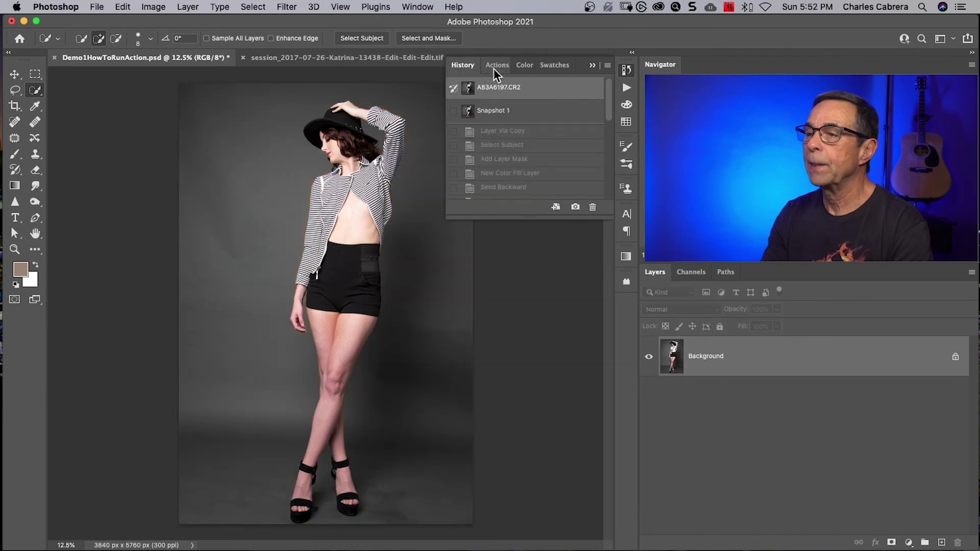
{"action": "left_click", "coordinate": [496, 69]}
{"action": "scroll", "coordinate": [579, 175], "scroll_direction": "up", "scroll_amount": 5}
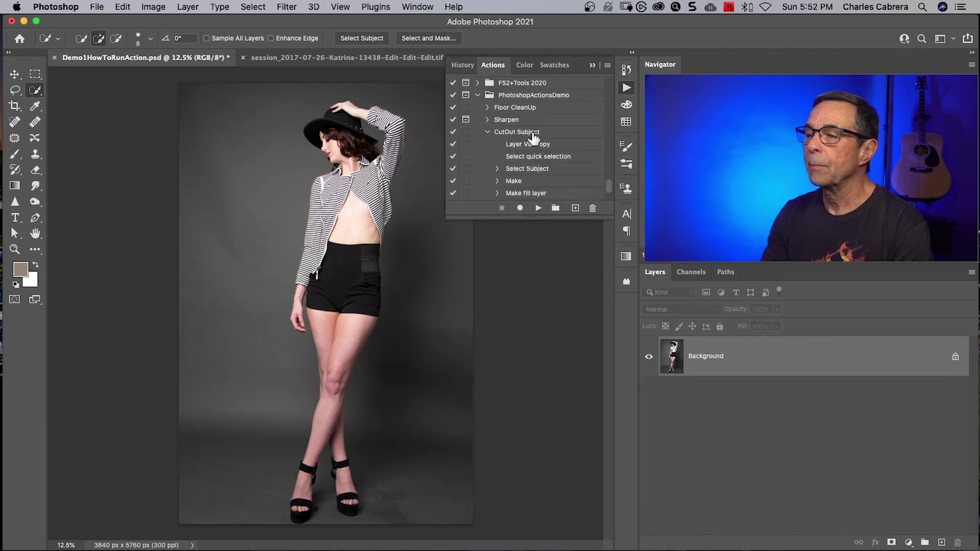
{"action": "left_click", "coordinate": [532, 134]}
{"action": "left_click", "coordinate": [538, 208]}
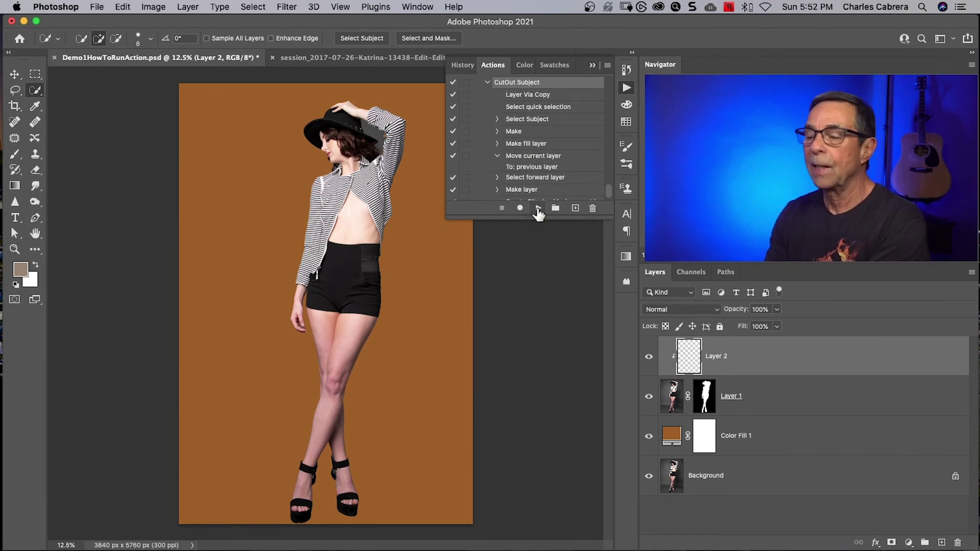
Open Layer 1's mask in Select and Mask, then leave the workspace.
{"action": "left_click", "coordinate": [714, 397]}
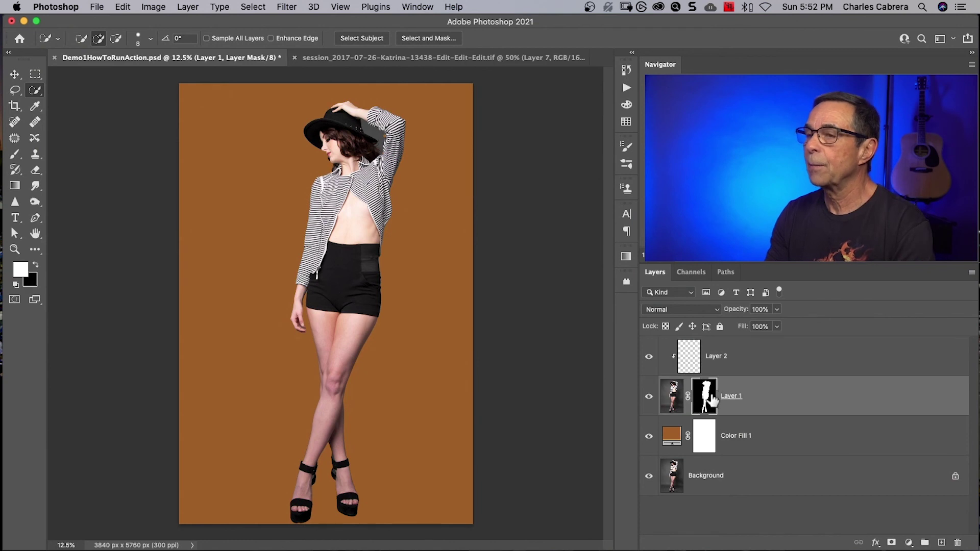
{"action": "left_click", "coordinate": [432, 41]}
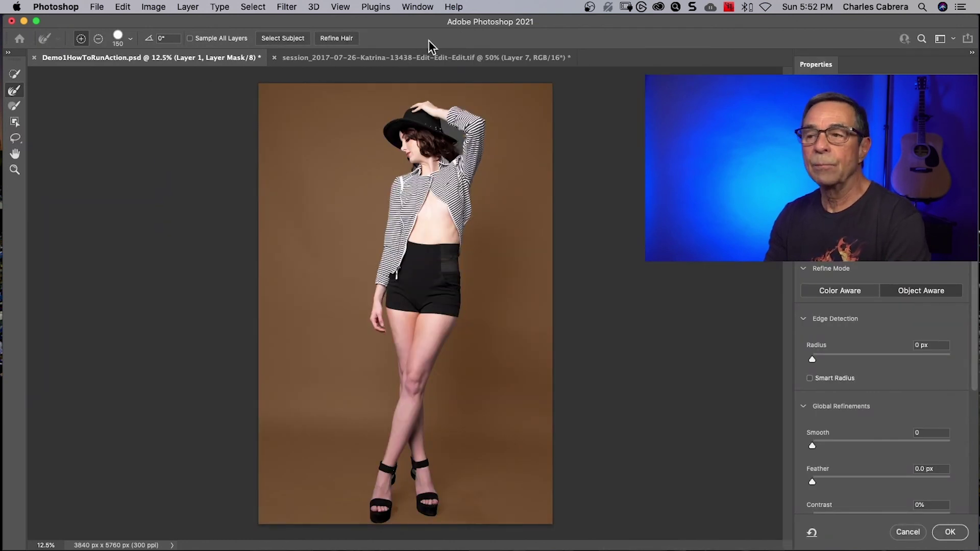
{"action": "left_click", "coordinate": [906, 532]}
{"action": "left_click", "coordinate": [692, 362]}
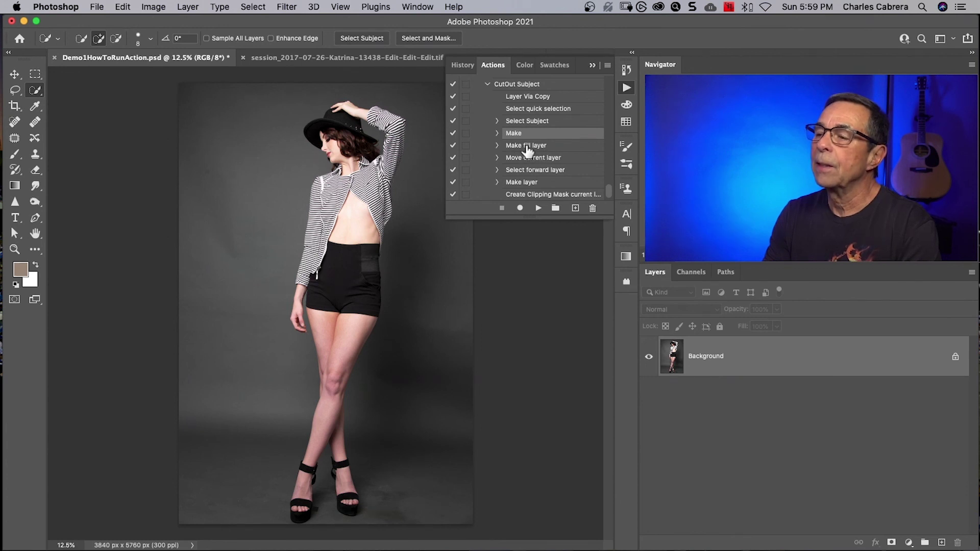
Insert a 'Change Fill Color' stop with Allow Continue, and enable Make fill layer's dialog toggle.
{"action": "left_click", "coordinate": [607, 66]}
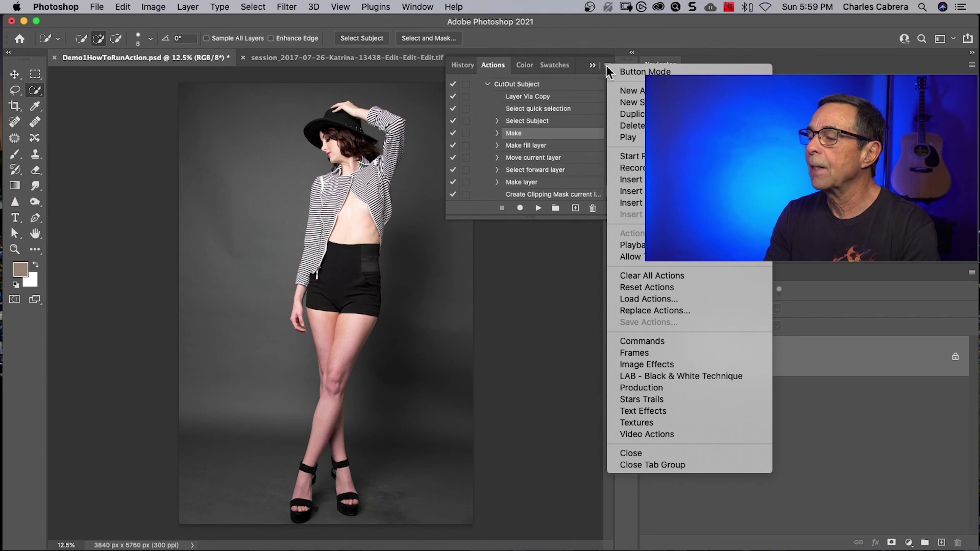
{"action": "left_click", "coordinate": [629, 191]}
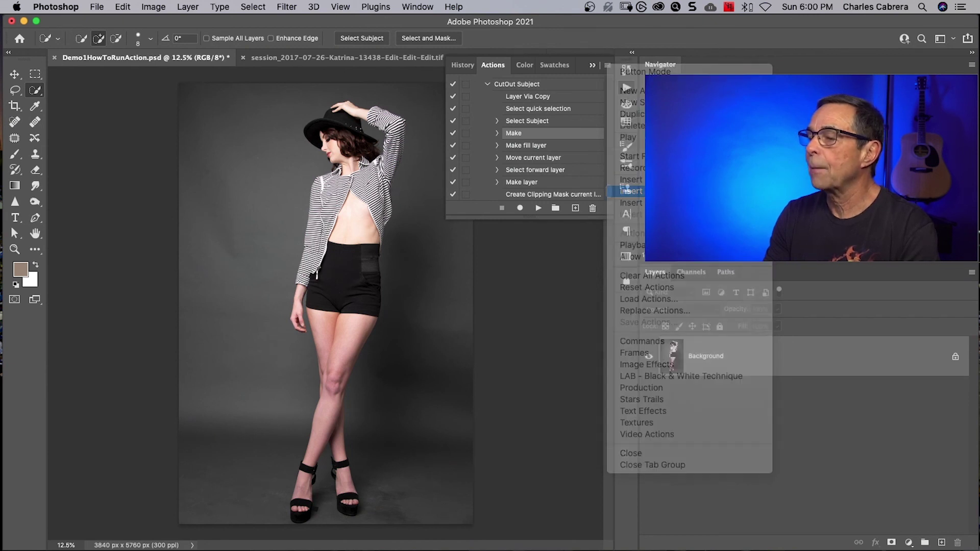
{"action": "type", "text": "Chang"}
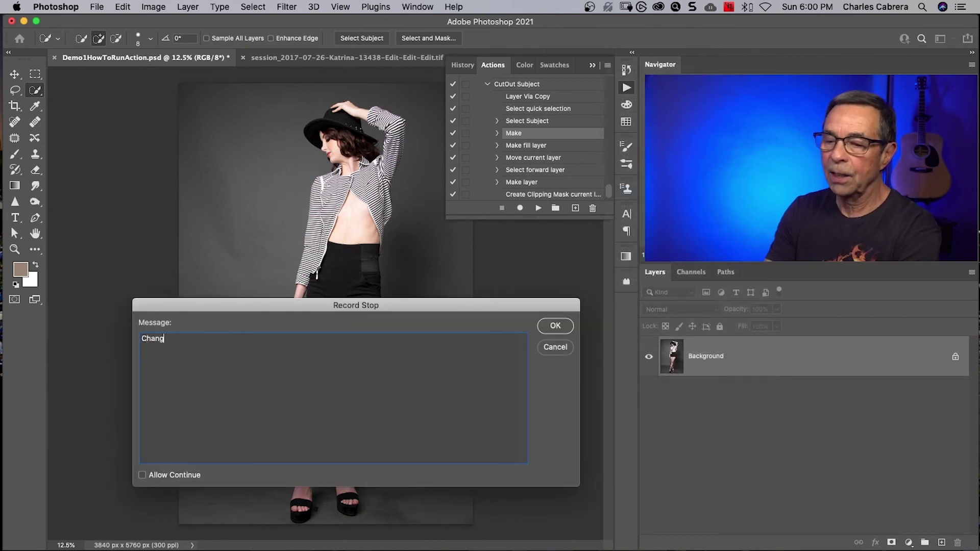
{"action": "type", "text": "e Fi"}
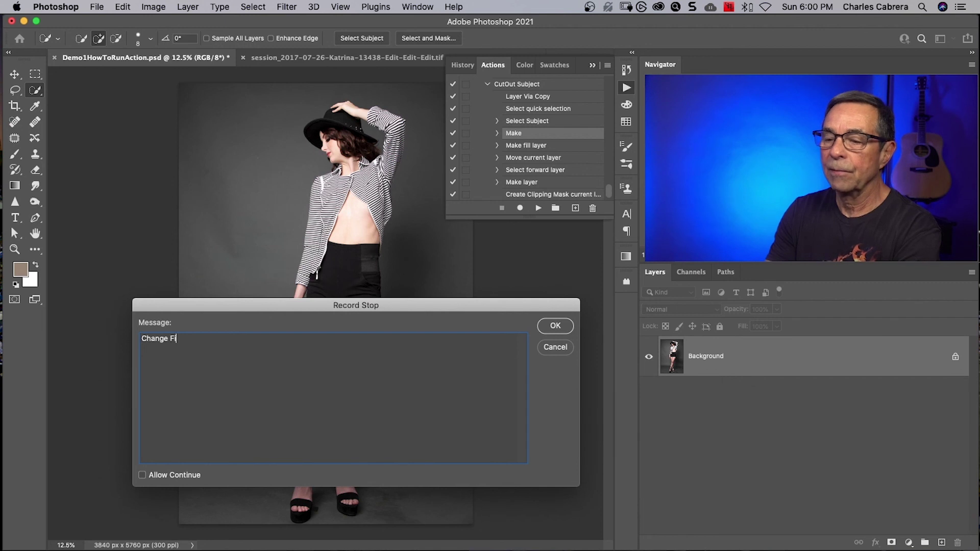
{"action": "type", "text": "ll Color"}
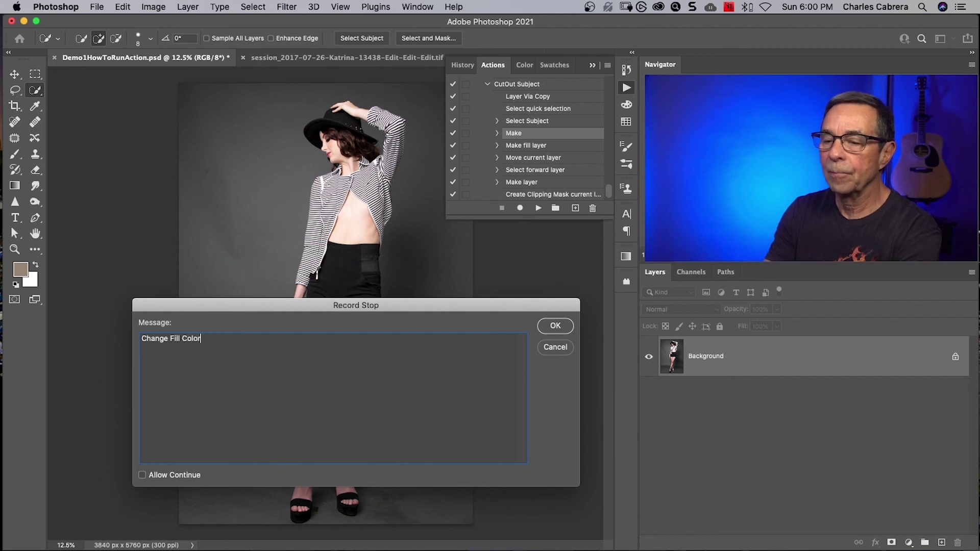
{"action": "left_click", "coordinate": [140, 478]}
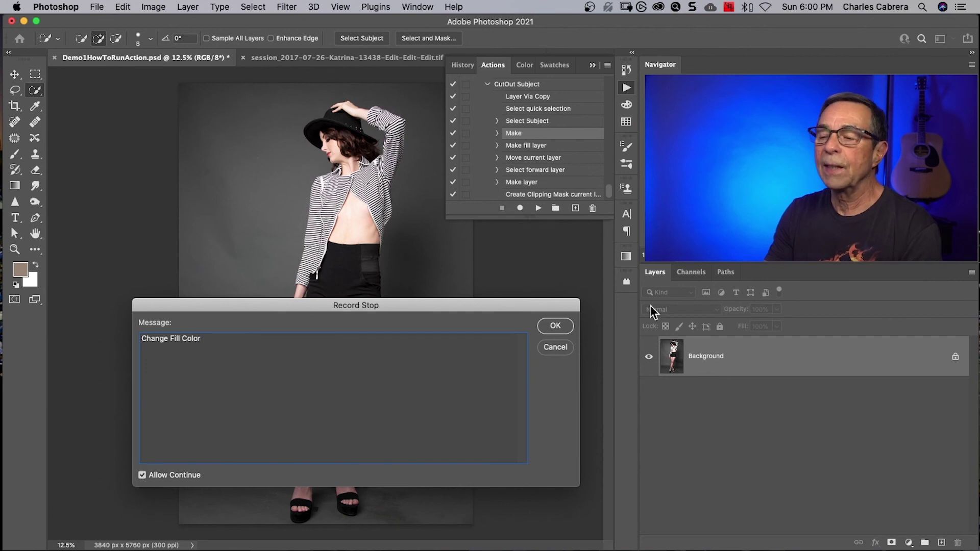
{"action": "left_click", "coordinate": [564, 329]}
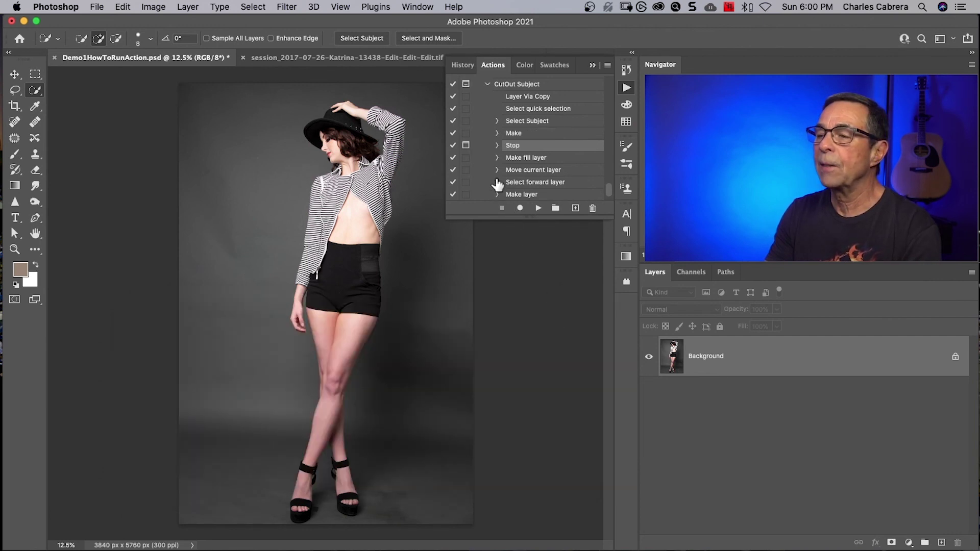
{"action": "left_click", "coordinate": [466, 157]}
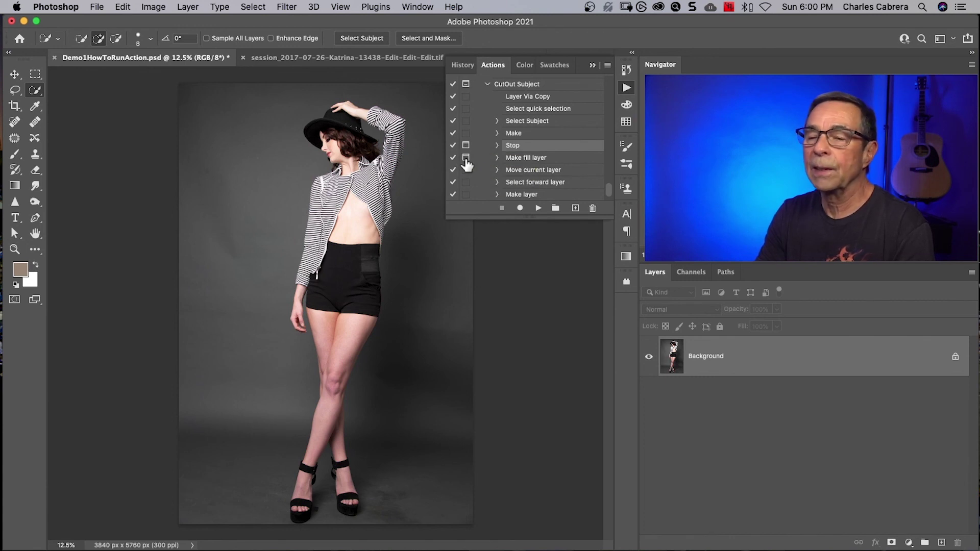
{"action": "left_click", "coordinate": [527, 85]}
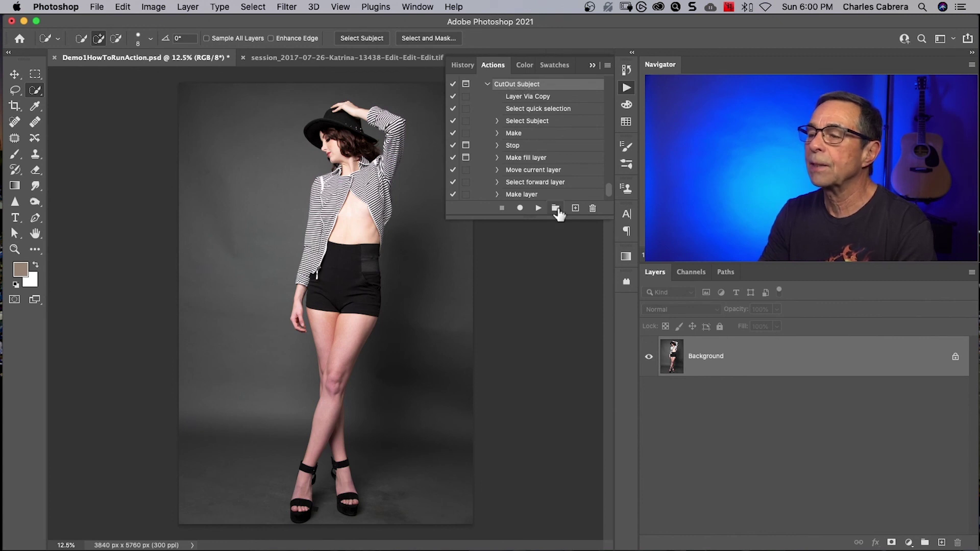
Play CutOut Subject, continue past the stop, keep the default fill name, and pick teal.
{"action": "left_click", "coordinate": [538, 207]}
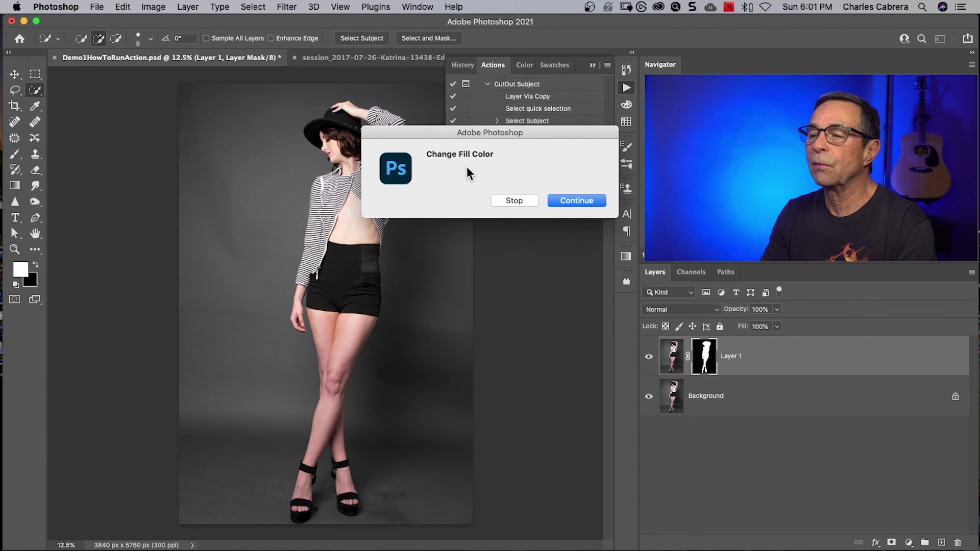
{"action": "left_click", "coordinate": [563, 200]}
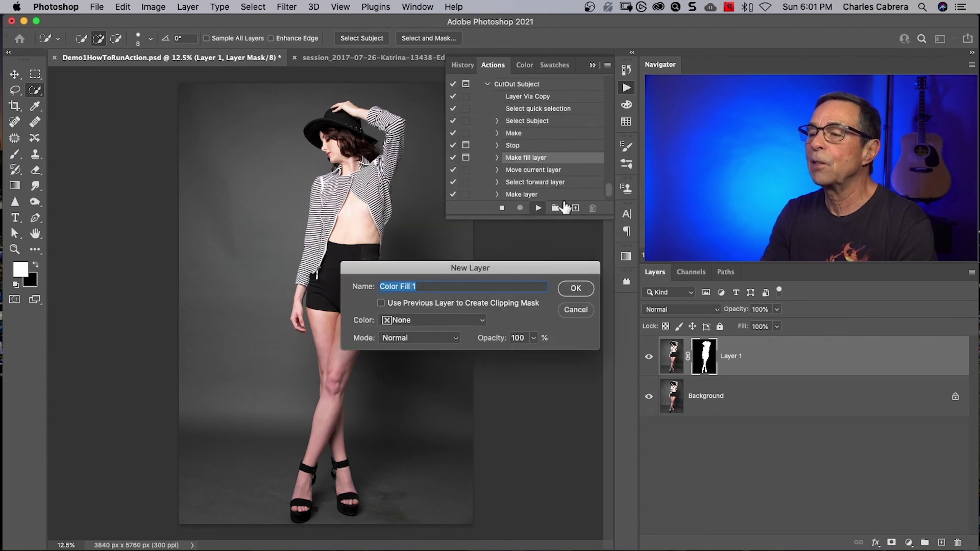
{"action": "left_click", "coordinate": [568, 289]}
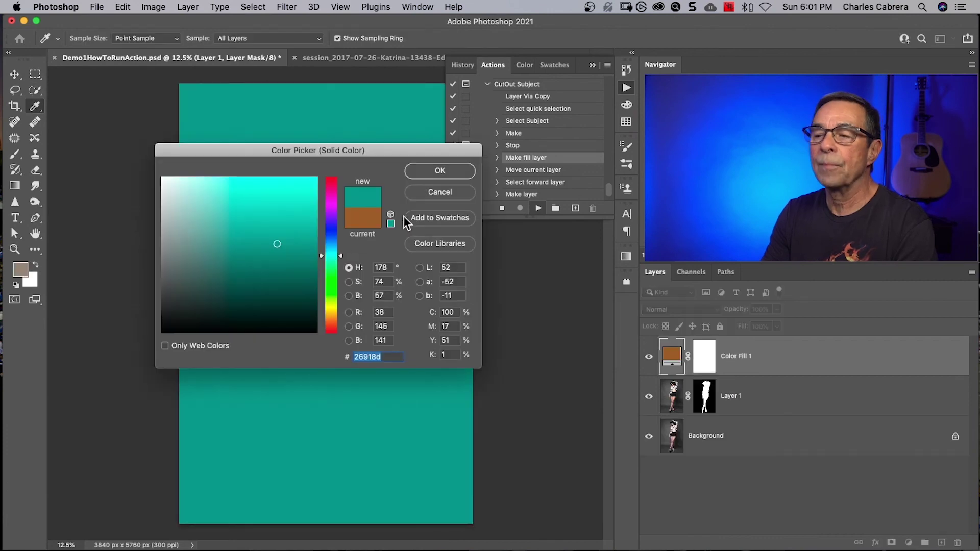
{"action": "left_click", "coordinate": [425, 170]}
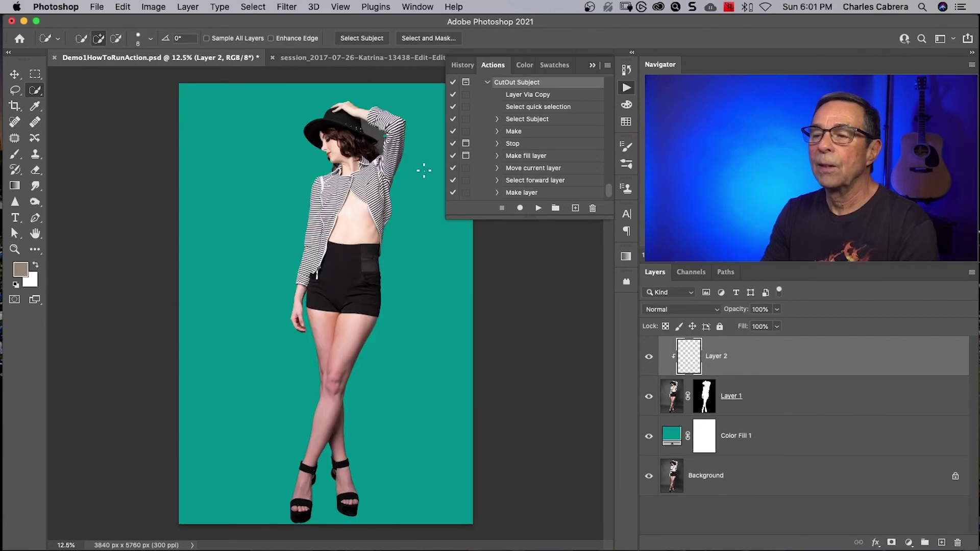